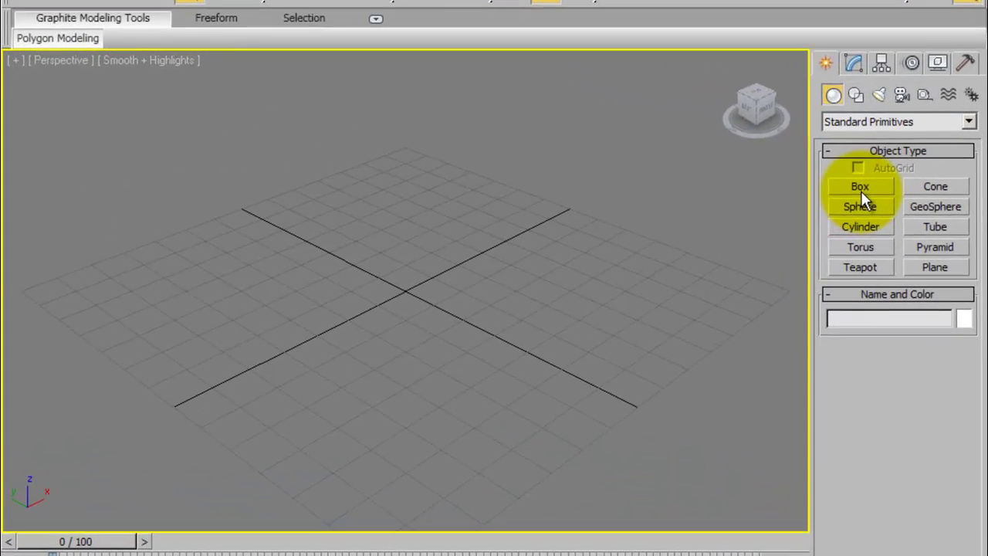
# Create a box primitive about 52.2 by 36.3 by 47.8 units on the grid
pyautogui.click(769, 194)
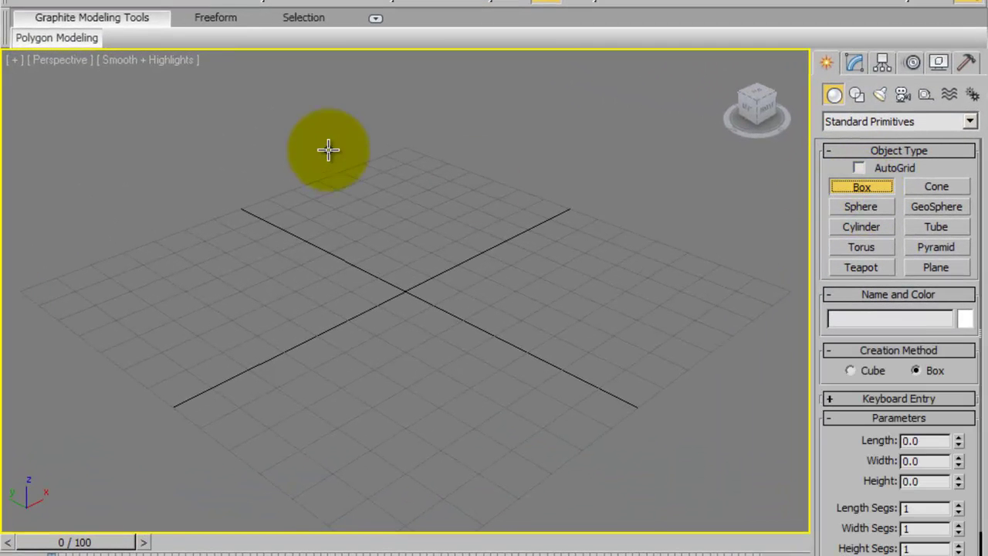
pyautogui.moveTo(313, 225); pyautogui.dragTo(342, 342)
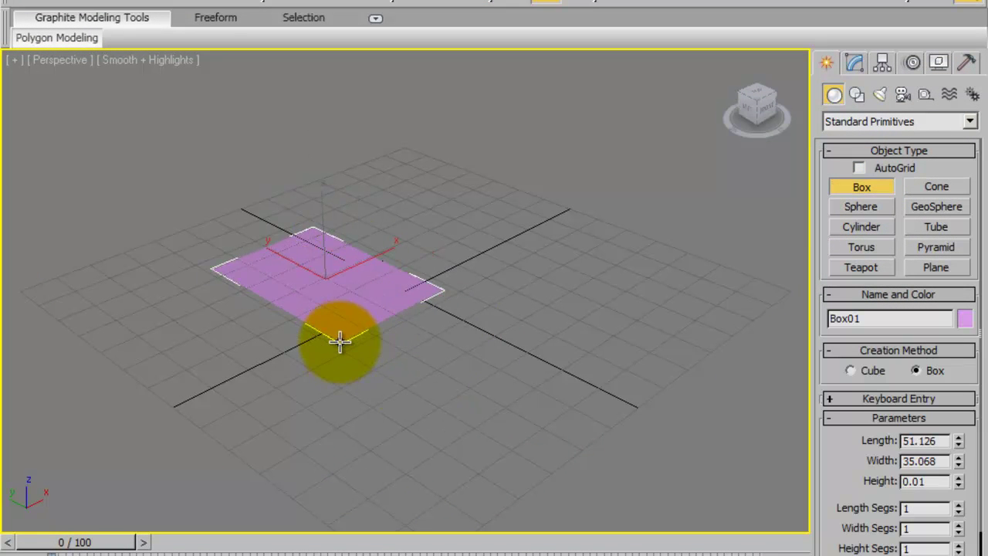
pyautogui.click(366, 190)
# Recentre the view on the box, switch to Move, and scrub through the timeline
pyautogui.moveTo(366, 190); pyautogui.dragTo(591, 254, button='middle')
pyautogui.scroll(-3, 592, 252)
pyautogui.scroll(3, 571, 293)
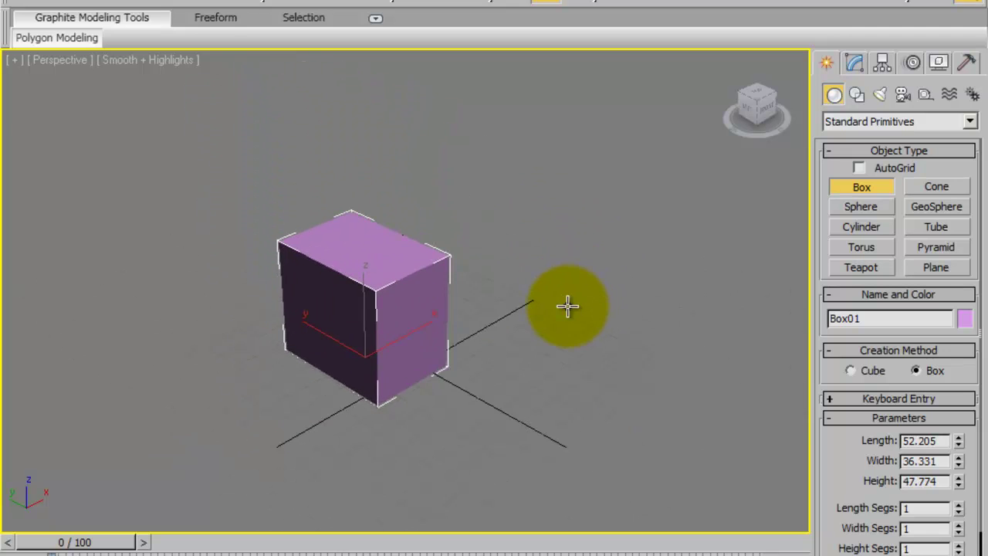
pyautogui.scroll(-2, 430, 77)
pyautogui.press('w')
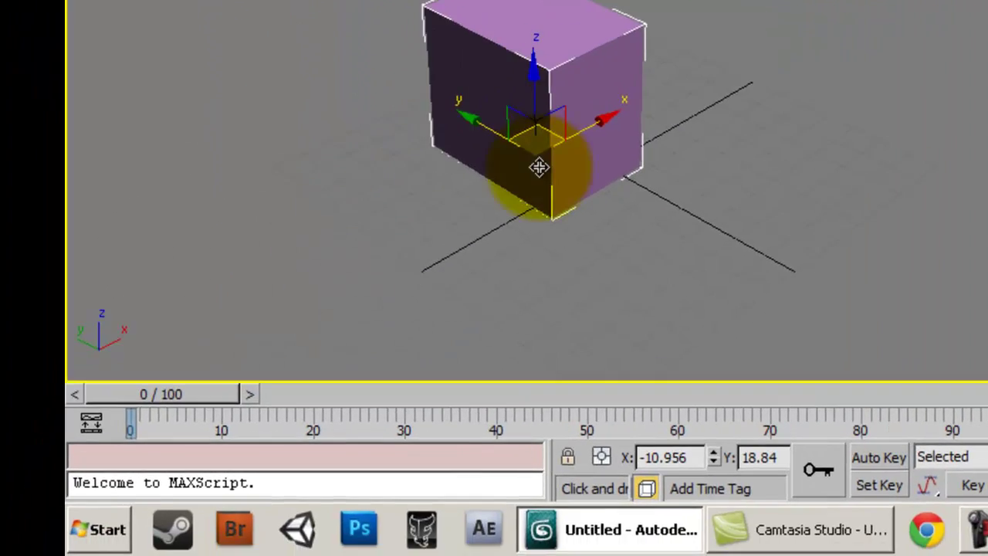
pyautogui.moveTo(156, 401); pyautogui.dragTo(139, 424)
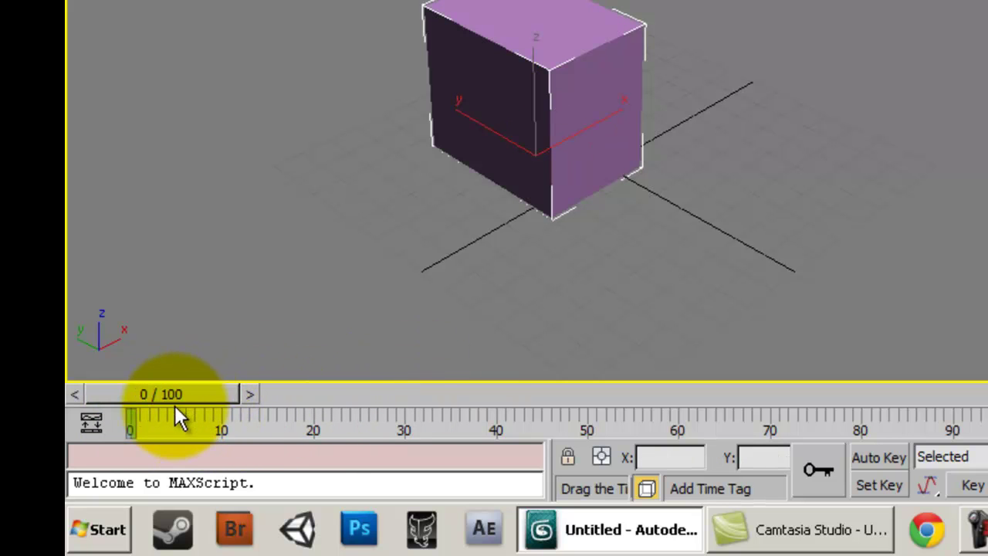
# Pan and zoom the Perspective viewport to frame the pink box
pyautogui.moveTo(470, 143); pyautogui.dragTo(431, 192, button='middle')
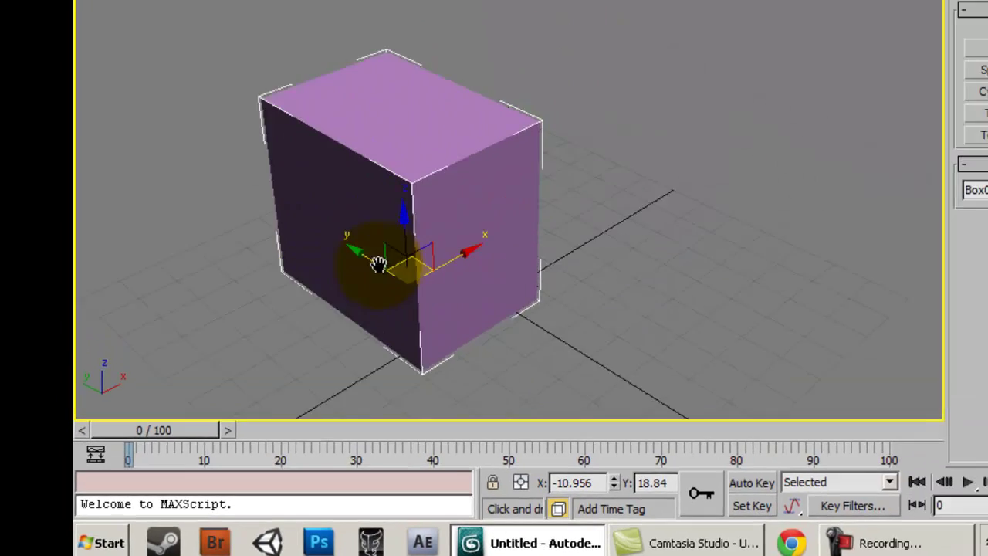
pyautogui.scroll(-3, 379, 262)
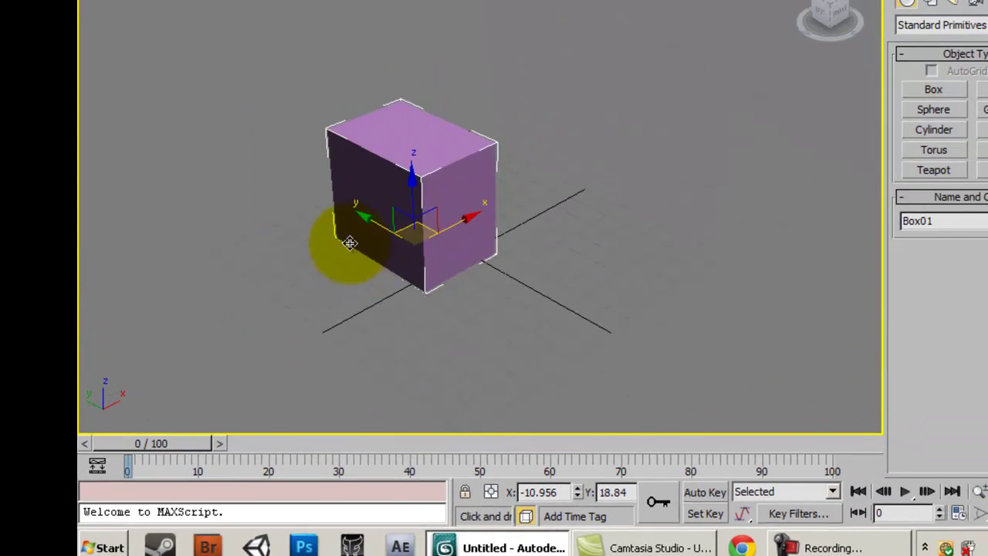
pyautogui.scroll(5, 367, 208)
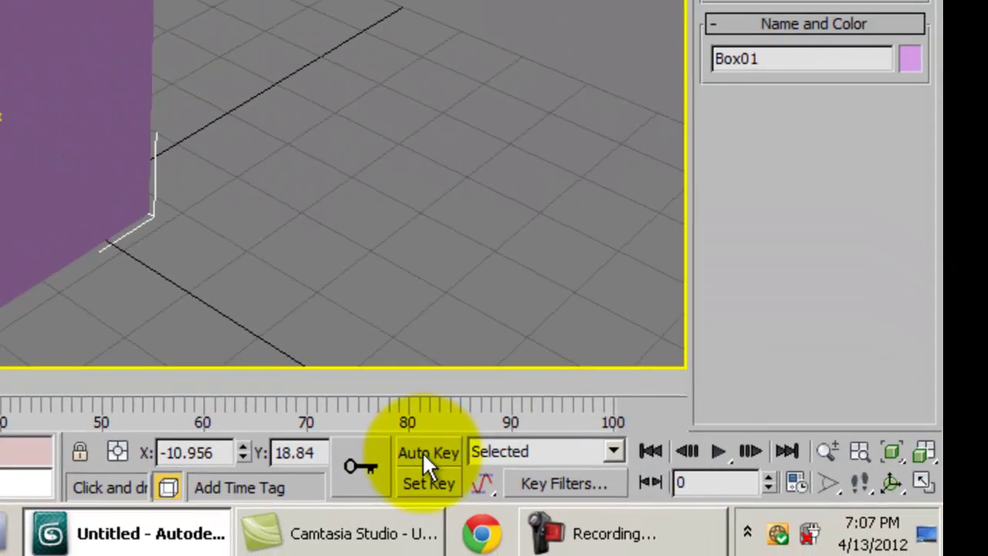
# Turn on Auto Key, move the box toward the origin at frame 10, then up-right at frame 20
pyautogui.click(421, 454)
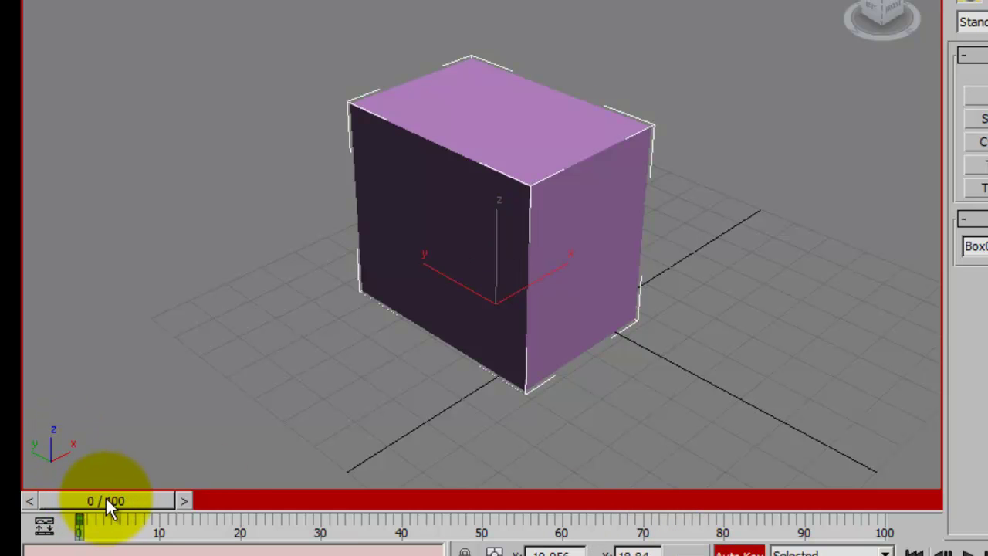
pyautogui.moveTo(176, 498); pyautogui.dragTo(177, 499)
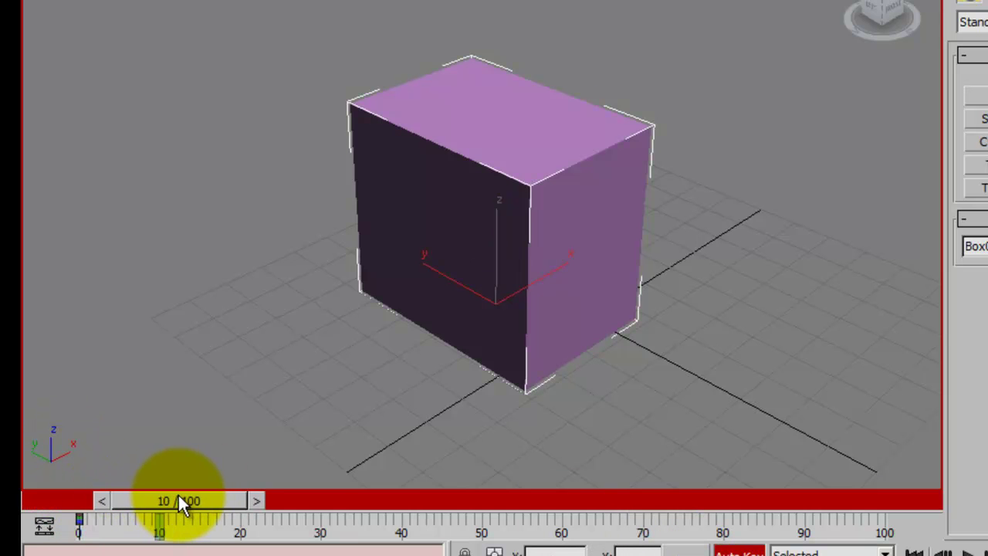
pyautogui.press('w')
pyautogui.scroll(-3, 463, 324)
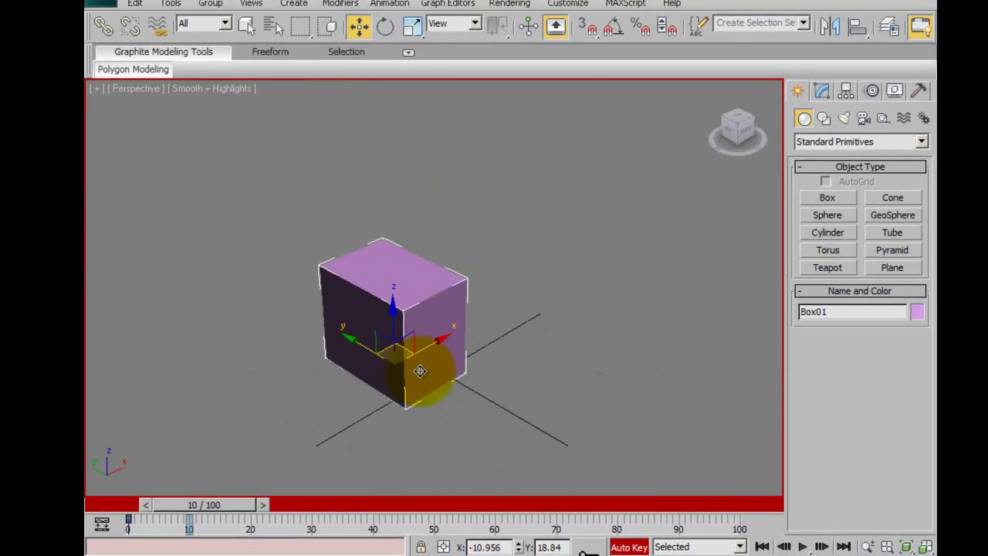
pyautogui.moveTo(420, 372); pyautogui.dragTo(402, 388)
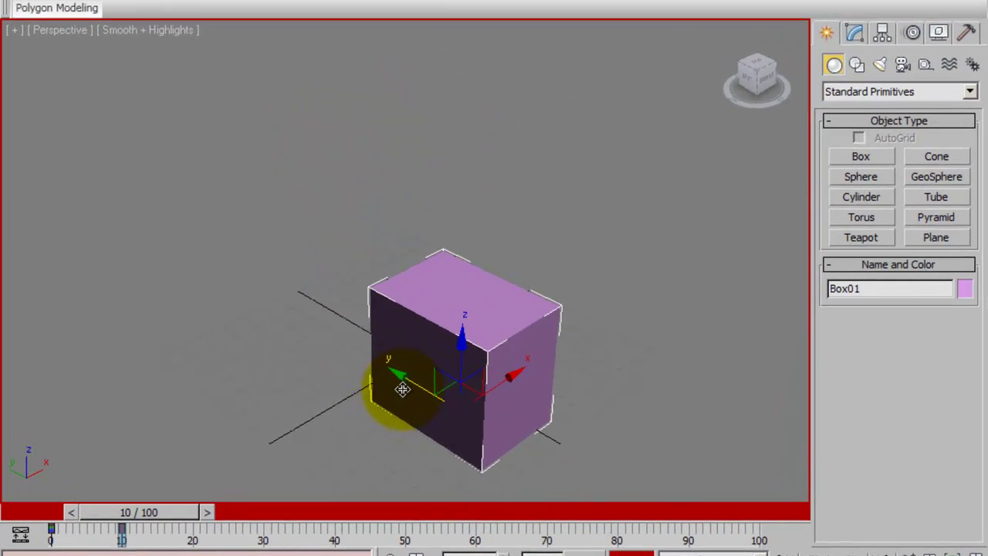
pyautogui.moveTo(158, 518); pyautogui.dragTo(224, 512)
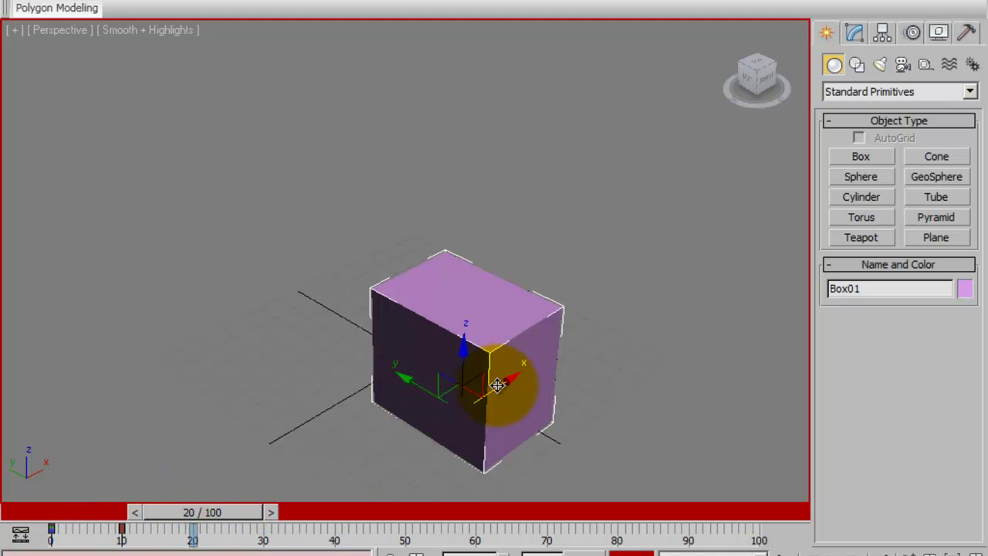
pyautogui.moveTo(497, 386); pyautogui.dragTo(648, 295)
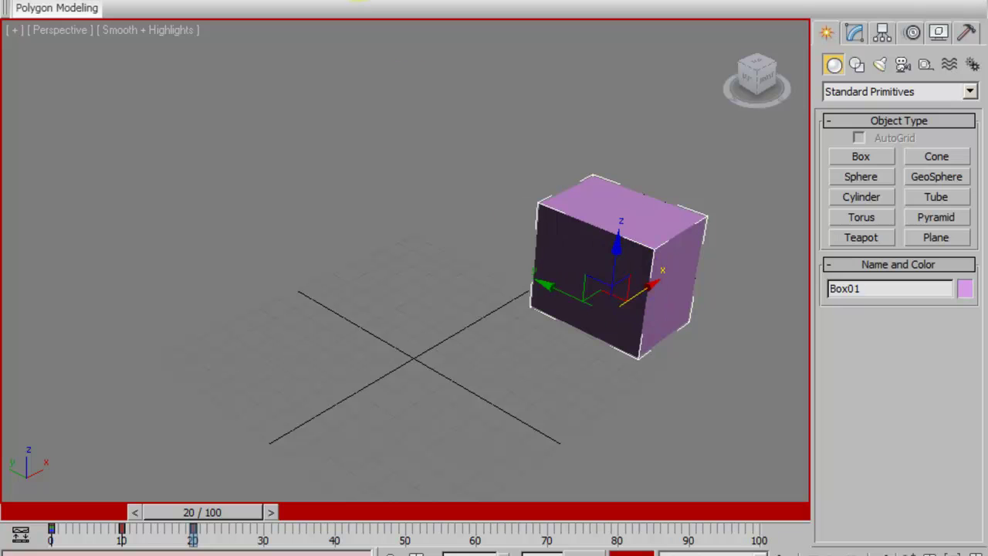
# Tilt the box about 45 degrees at frame 20, then move it up and left at frame 30
pyautogui.press('e')
pyautogui.moveTo(581, 310); pyautogui.dragTo(631, 234)
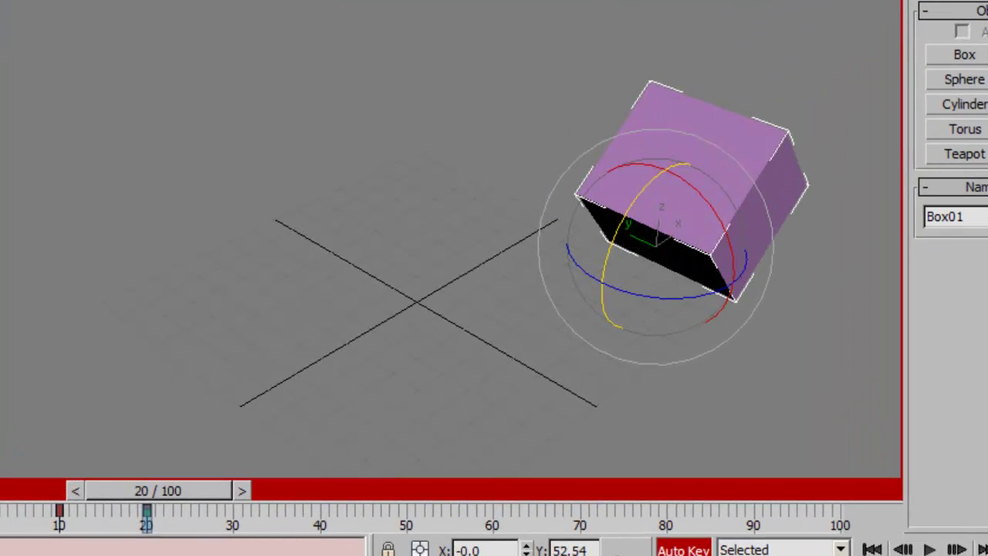
pyautogui.press('w')
pyautogui.moveTo(218, 491); pyautogui.dragTo(296, 491)
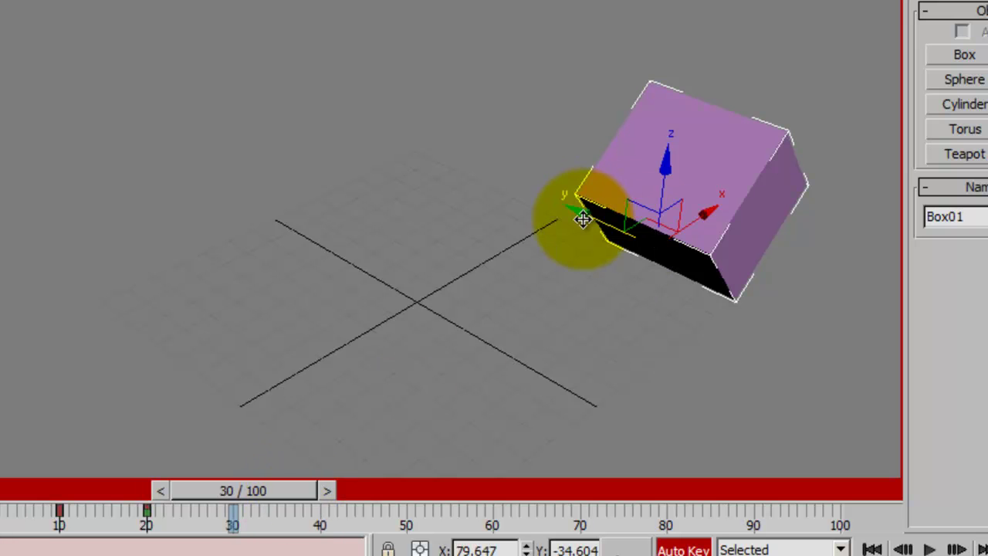
pyautogui.moveTo(579, 216); pyautogui.dragTo(348, 109)
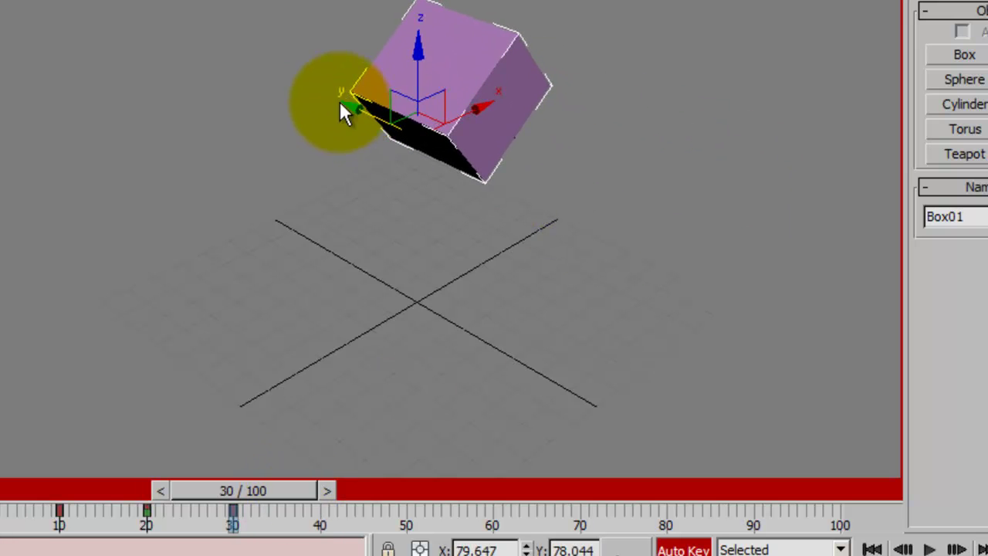
# Spin the box around its Y axis, then move it down and left at frame 40
pyautogui.press('e')
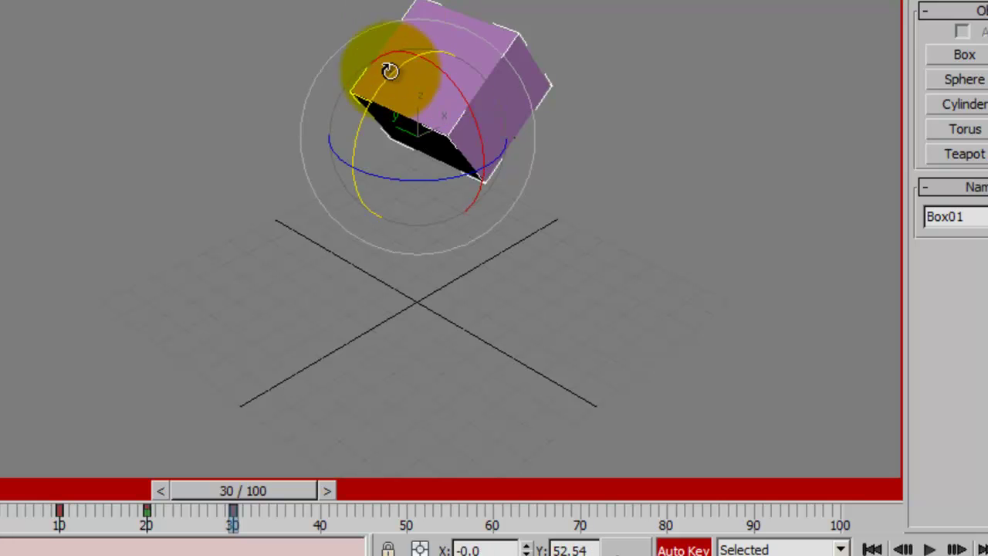
pyautogui.moveTo(387, 86); pyautogui.dragTo(285, 357)
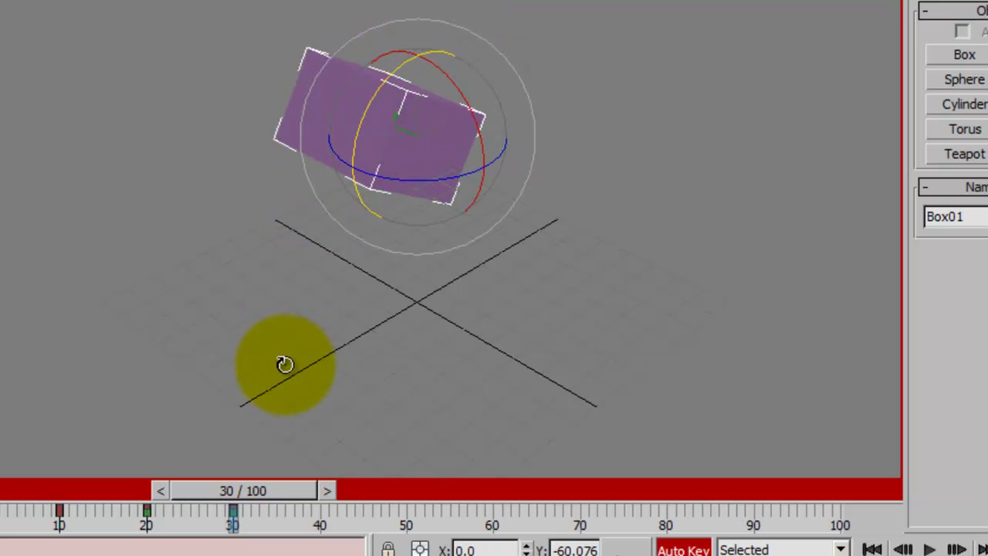
pyautogui.moveTo(276, 491); pyautogui.dragTo(362, 488)
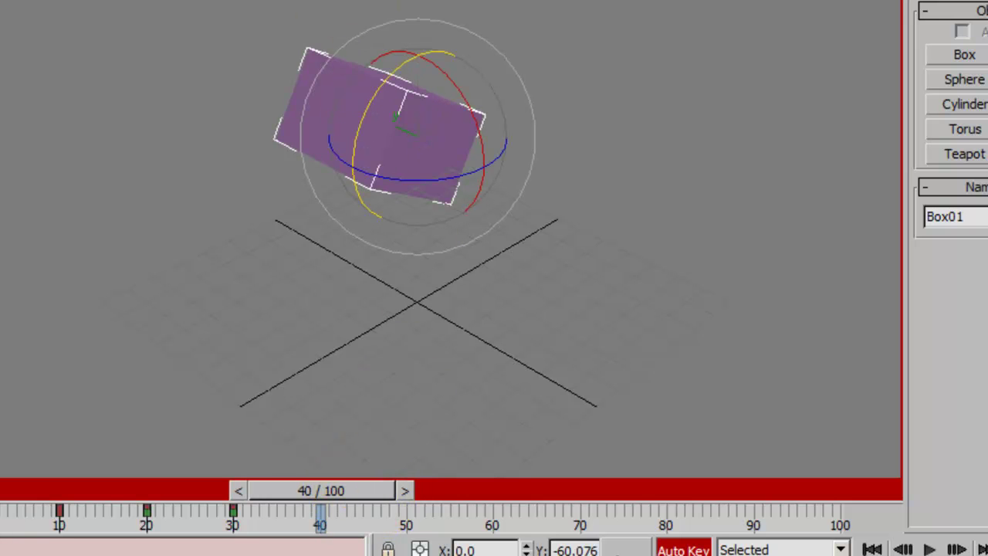
pyautogui.press('w')
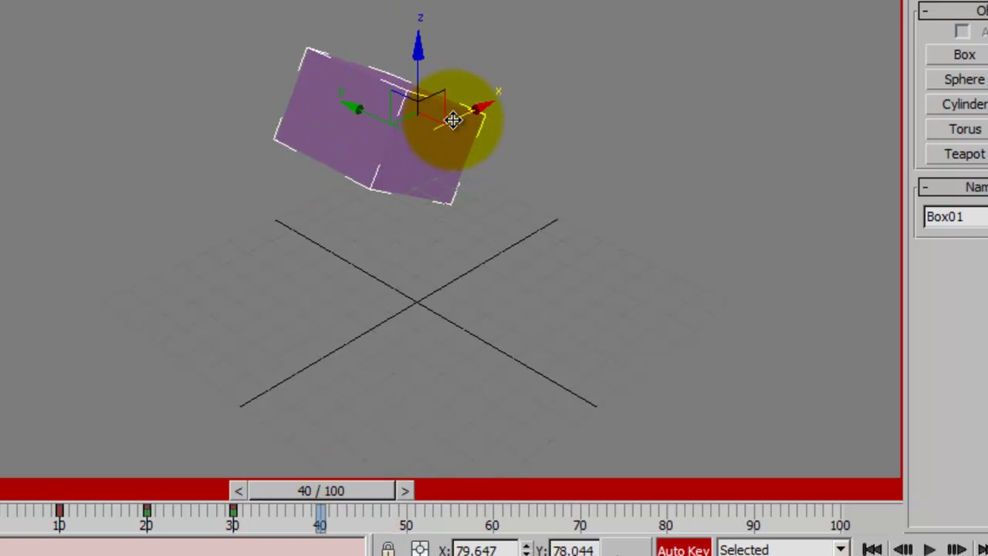
pyautogui.moveTo(452, 115); pyautogui.dragTo(255, 217)
# Rotate the box around its X axis, then move it to the lower centre at frame 50
pyautogui.press('e')
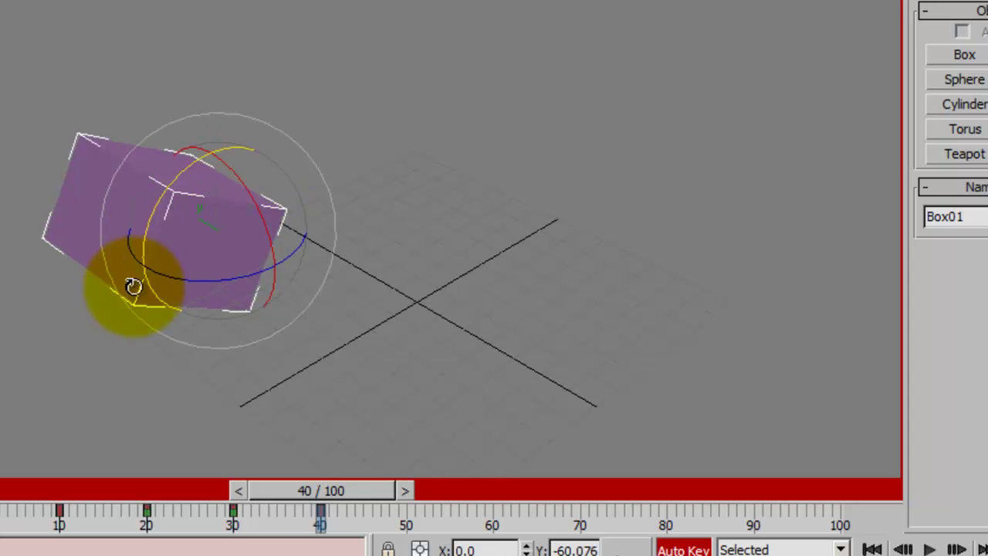
pyautogui.moveTo(264, 264); pyautogui.dragTo(115, 31)
pyautogui.click(331, 544)
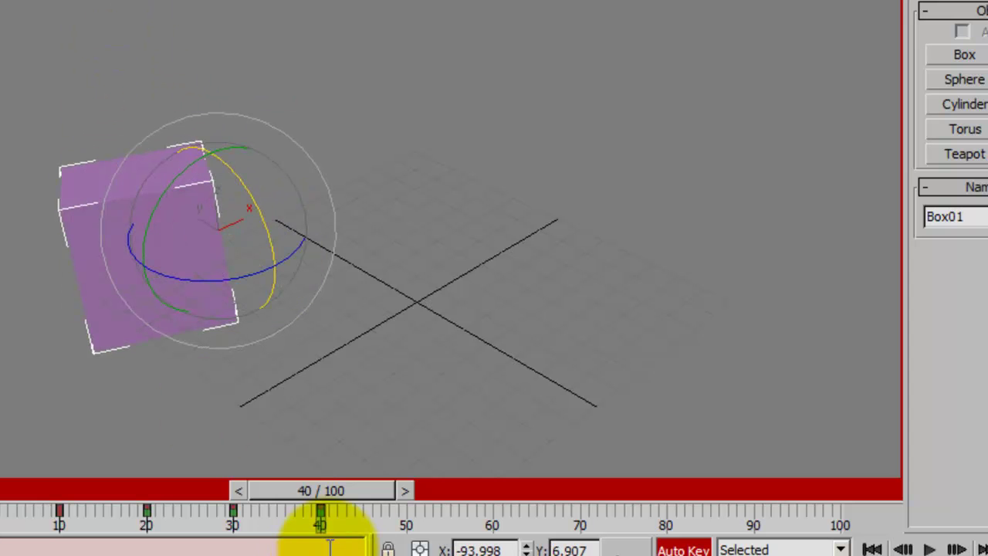
pyautogui.moveTo(363, 506); pyautogui.dragTo(451, 507)
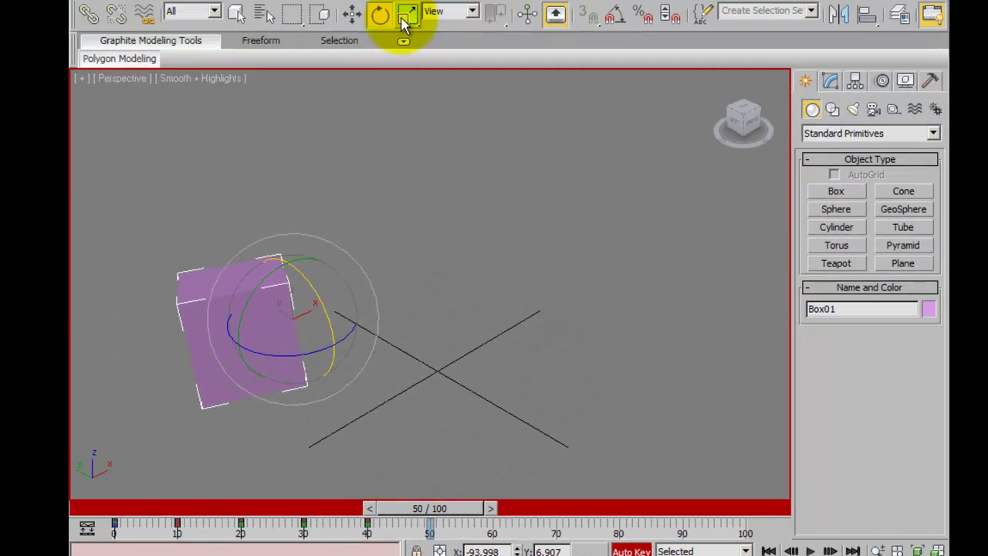
pyautogui.click(357, 22)
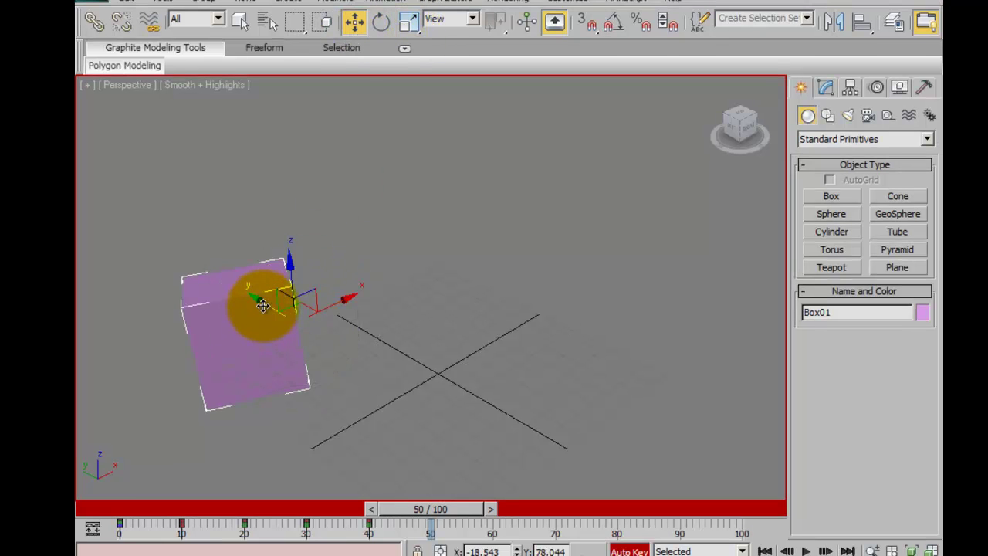
pyautogui.moveTo(274, 314); pyautogui.dragTo(723, 169)
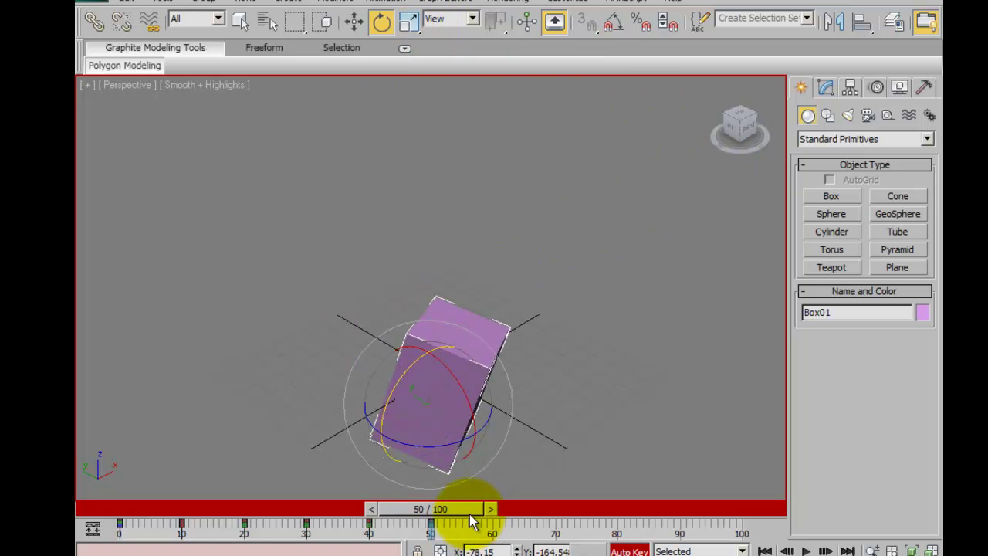
# Raise the box high above the grid at frame 60 and turn Auto Key off
pyautogui.moveTo(472, 522); pyautogui.dragTo(514, 522)
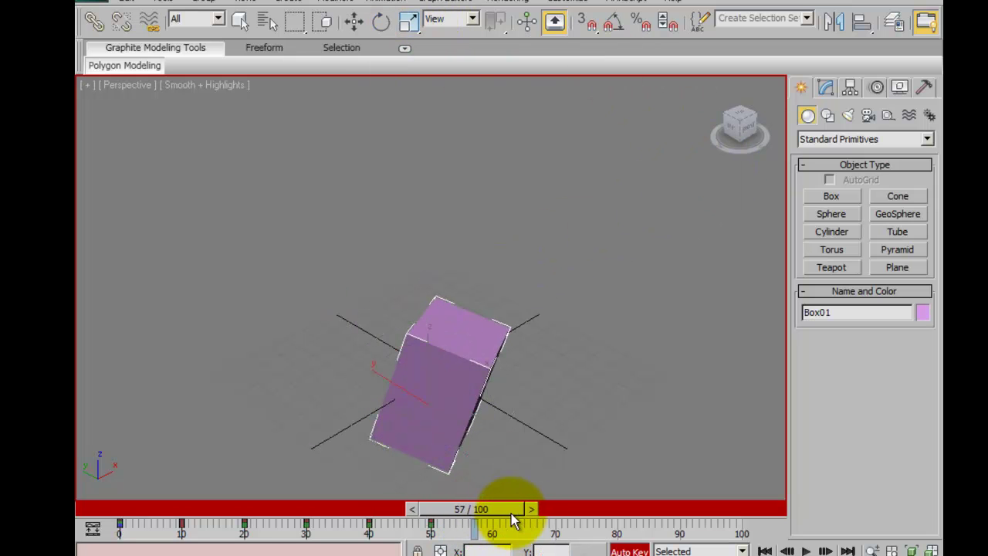
pyautogui.click(357, 27)
pyautogui.moveTo(425, 357); pyautogui.dragTo(426, 207)
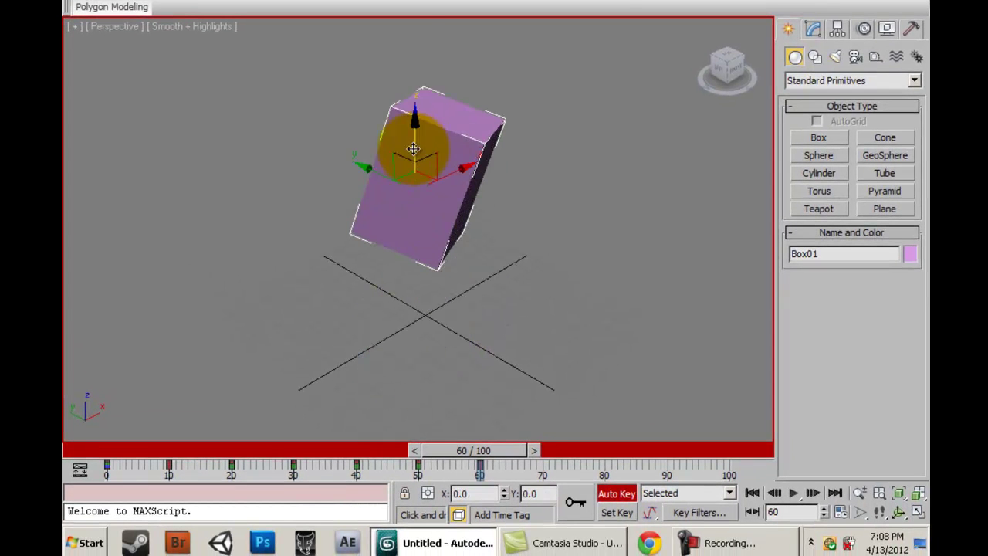
pyautogui.moveTo(414, 148); pyautogui.dragTo(414, 91)
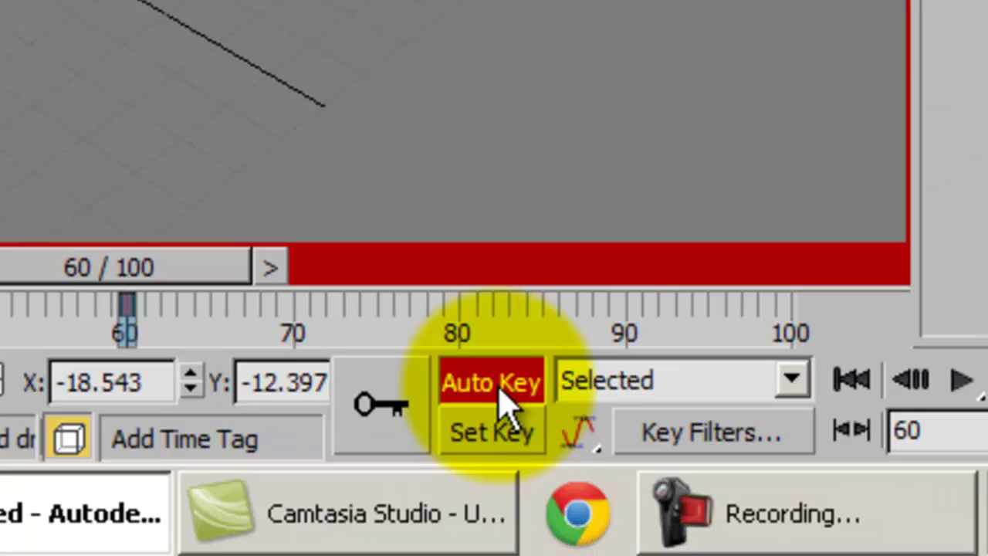
pyautogui.click(617, 492)
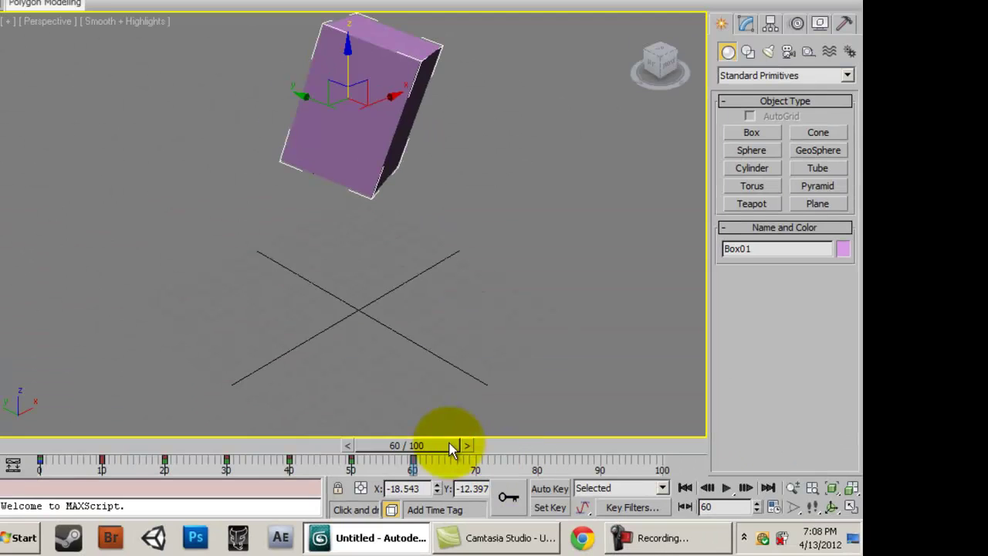
pyautogui.moveTo(431, 452); pyautogui.dragTo(25, 480)
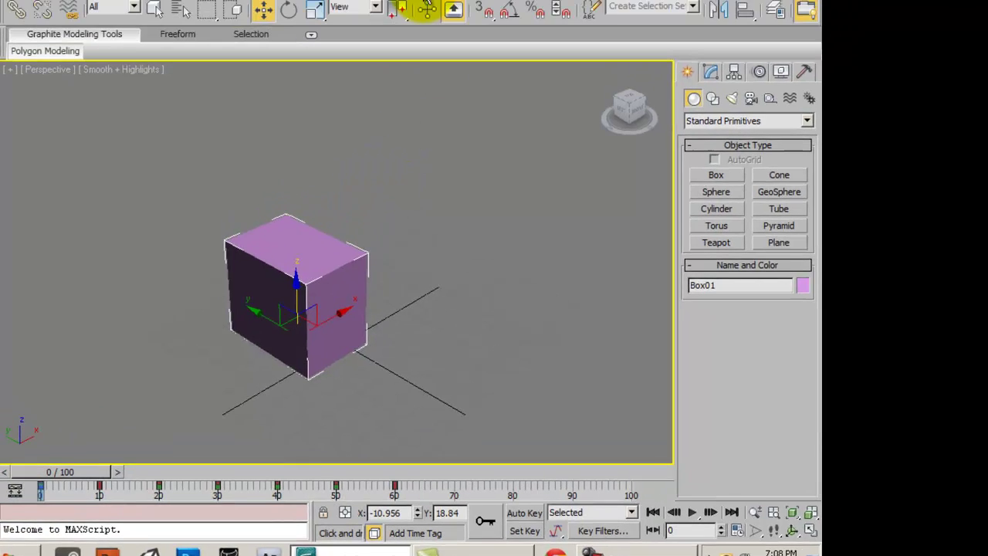
# Open Render Setup from the Rendering menu, then close it again
pyautogui.scroll(3, 366, 182)
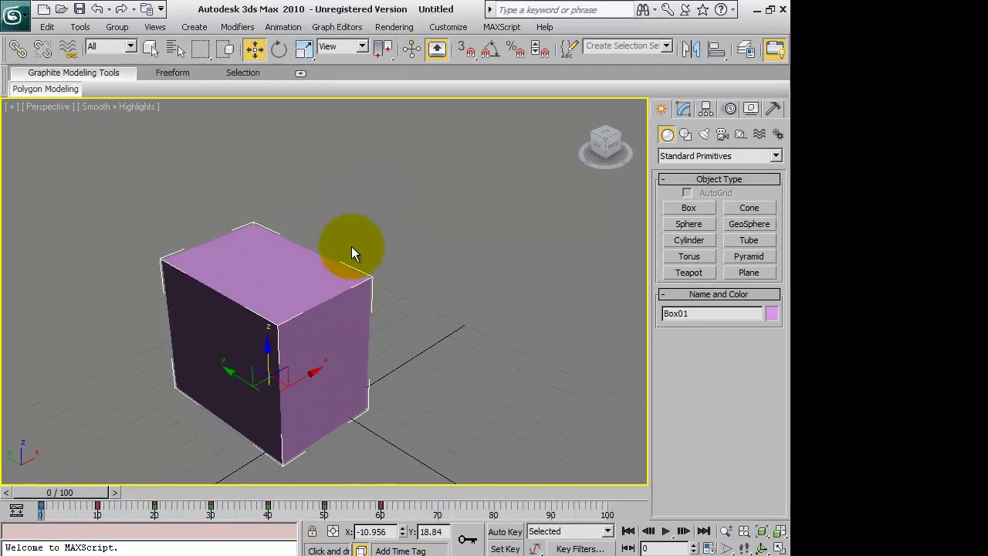
pyautogui.scroll(-2, 325, 368)
pyautogui.scroll(2, 302, 363)
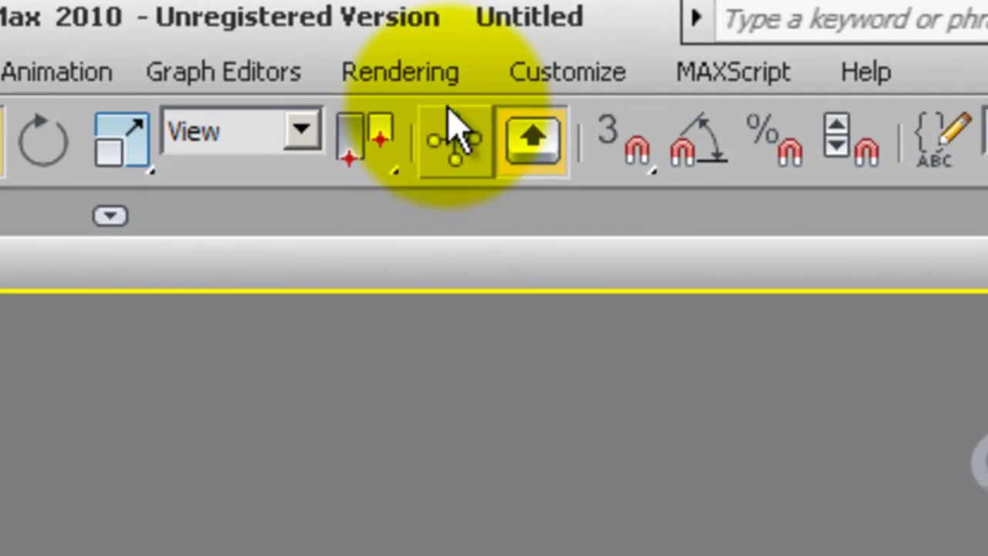
pyautogui.click(465, 70)
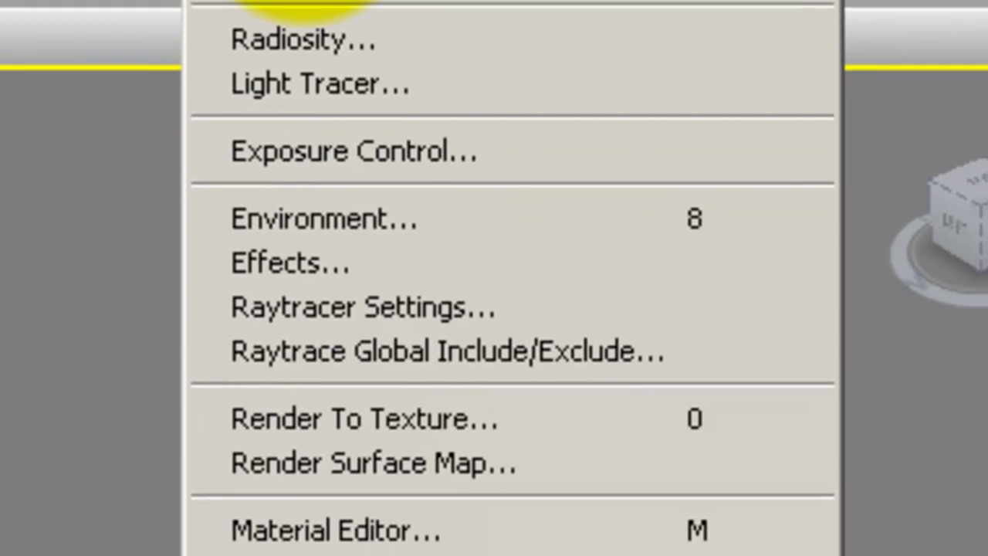
pyautogui.click(369, 81)
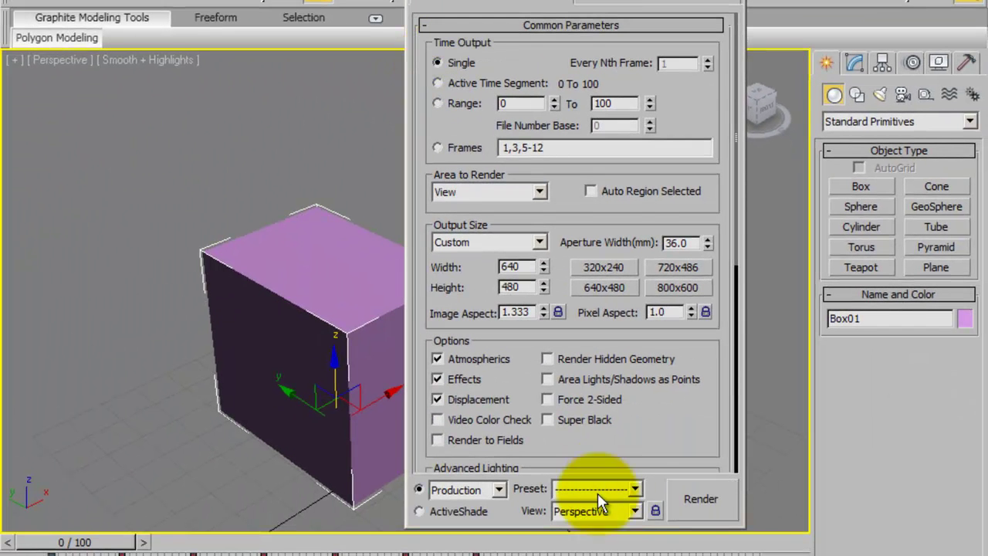
pyautogui.click(741, 1)
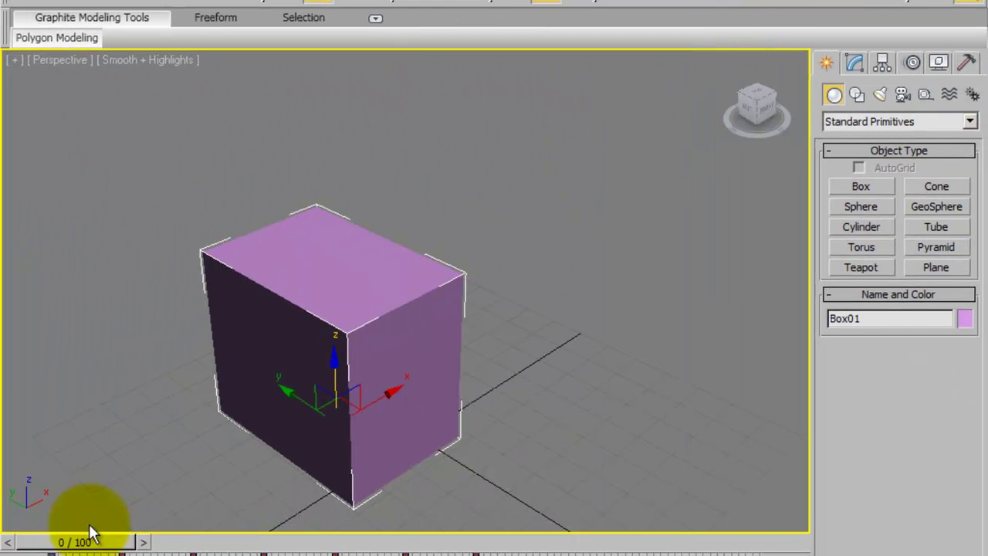
# Preview frame 49, then reopen Render Setup and set Time Output to Active Time Segment (0 to 100)
pyautogui.moveTo(71, 547)
pyautogui.mouseDown()
pyautogui.moveTo(401, 544)
pyautogui.moveTo(85, 543)
pyautogui.mouseUp()
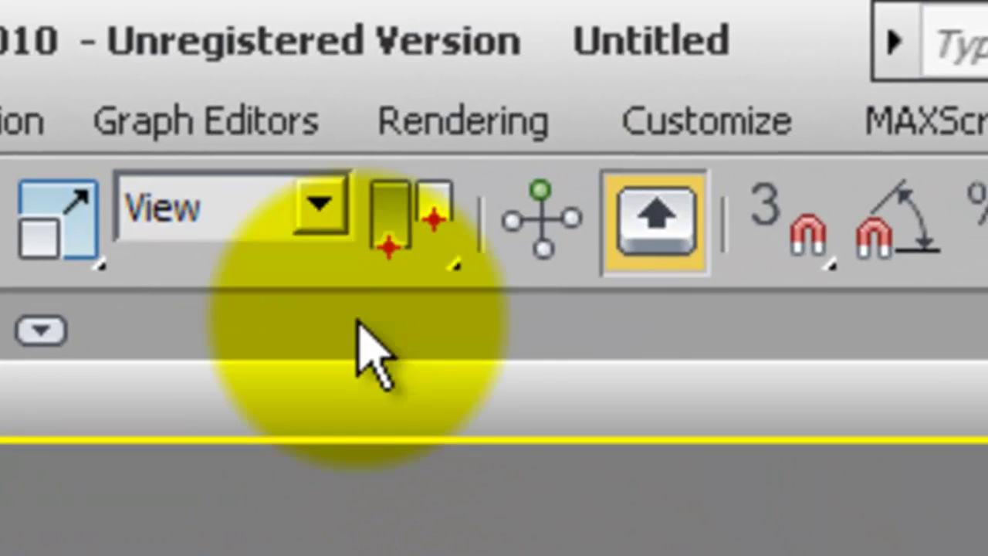
pyautogui.click(474, 108)
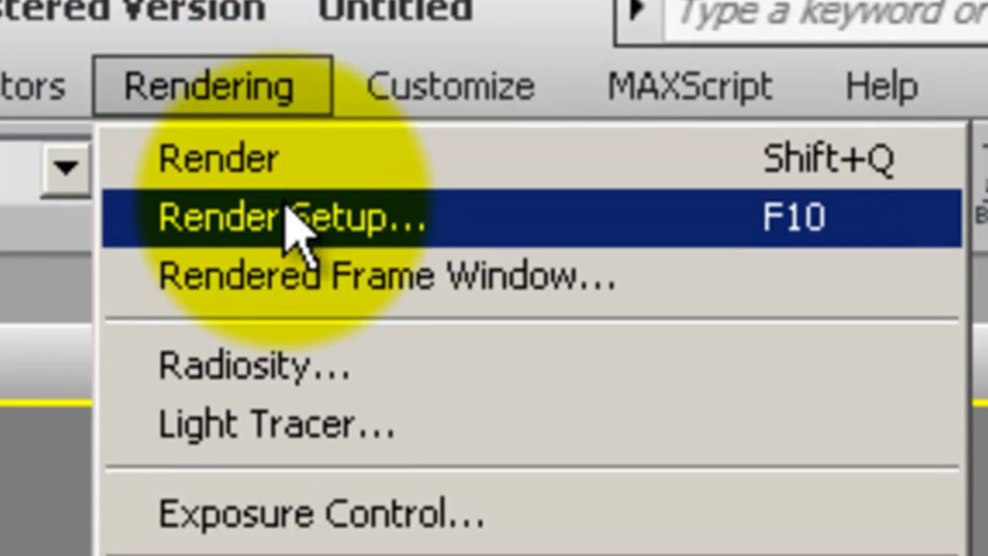
pyautogui.click(294, 222)
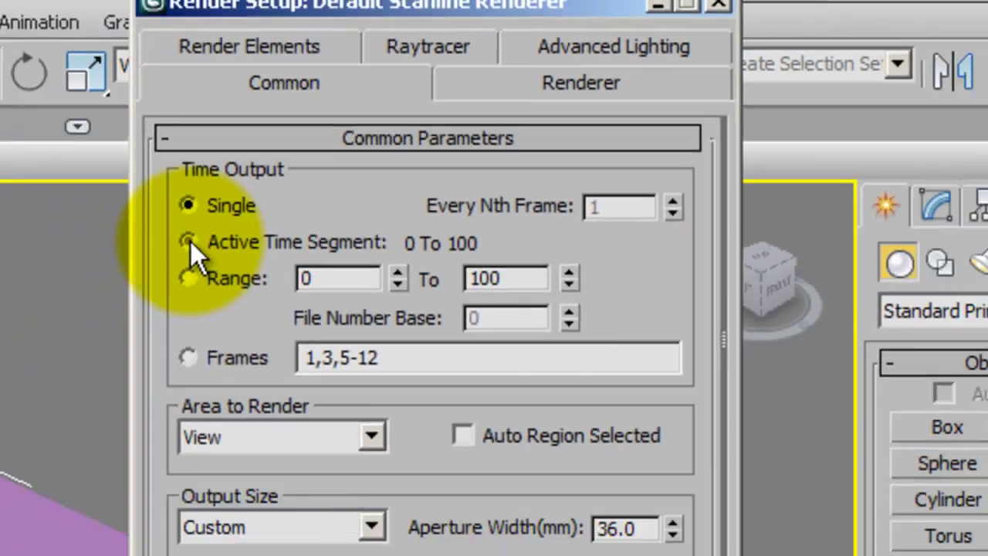
pyautogui.click(112, 297)
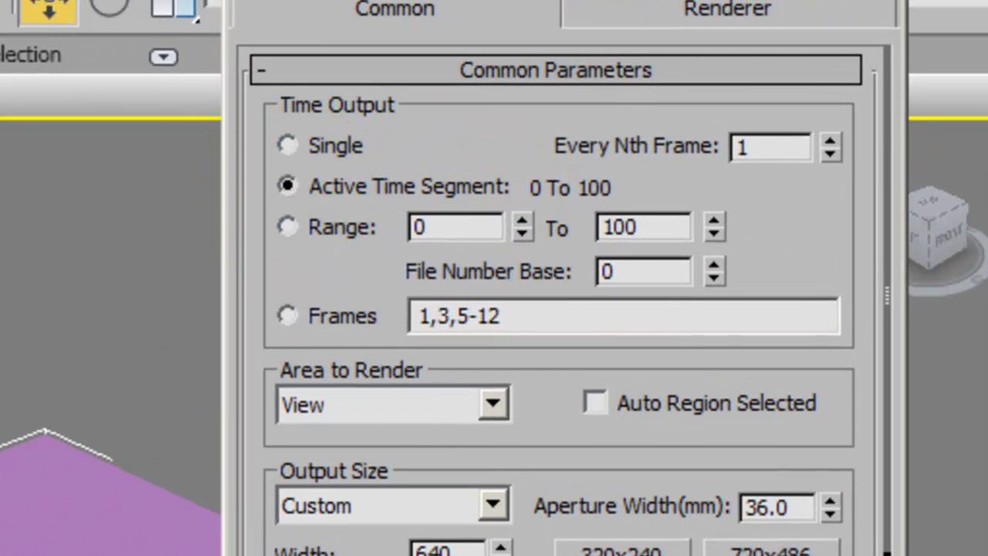
pyautogui.scroll(-15, 697, 315)
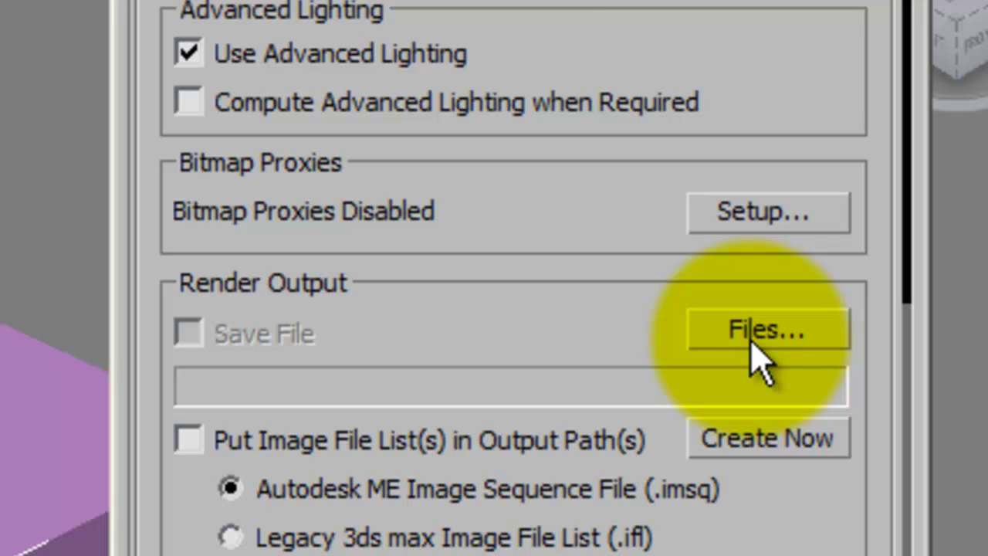
# Open the render output file dialog and go up to the 3dsMax folder
pyautogui.click(751, 343)
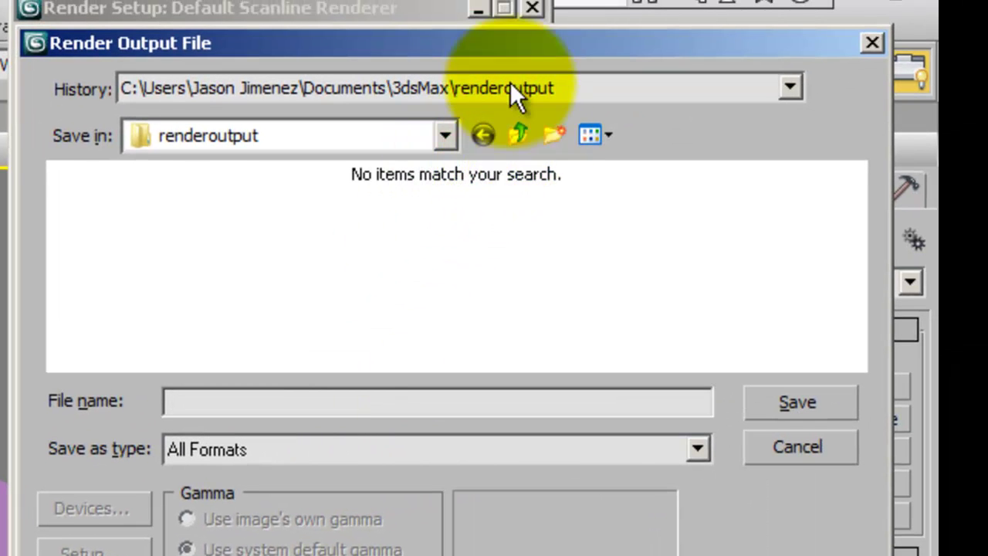
pyautogui.click(522, 134)
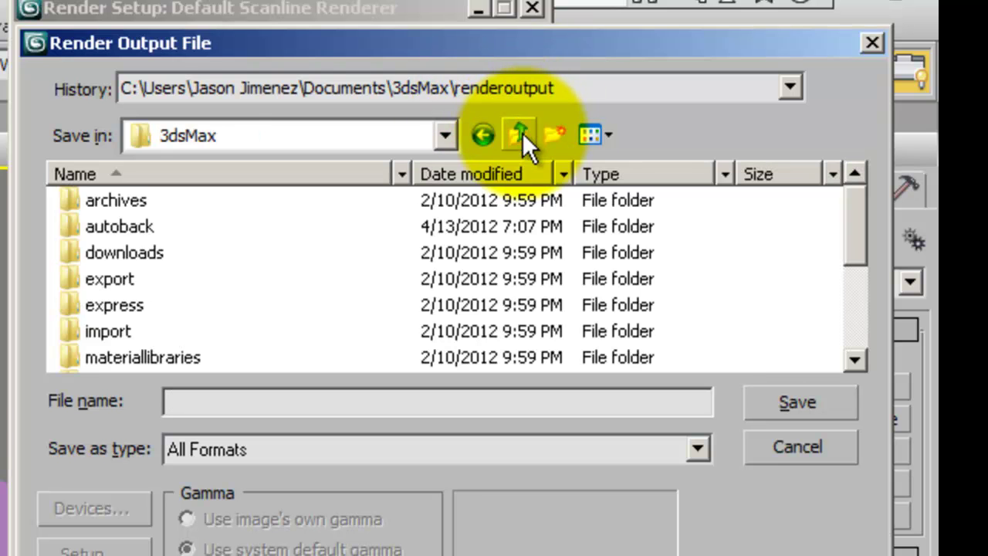
pyautogui.click(339, 454)
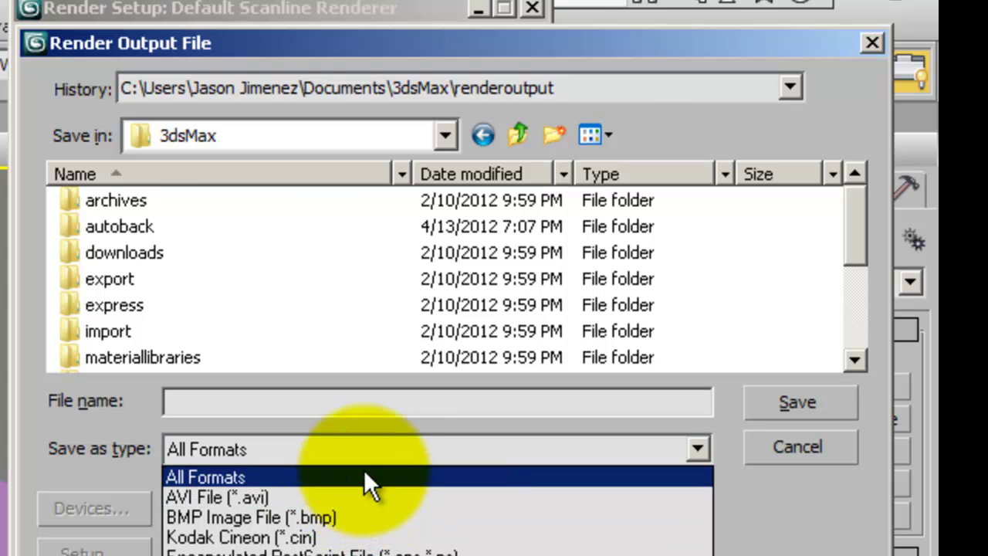
pyautogui.click(301, 396)
pyautogui.click(152, 233)
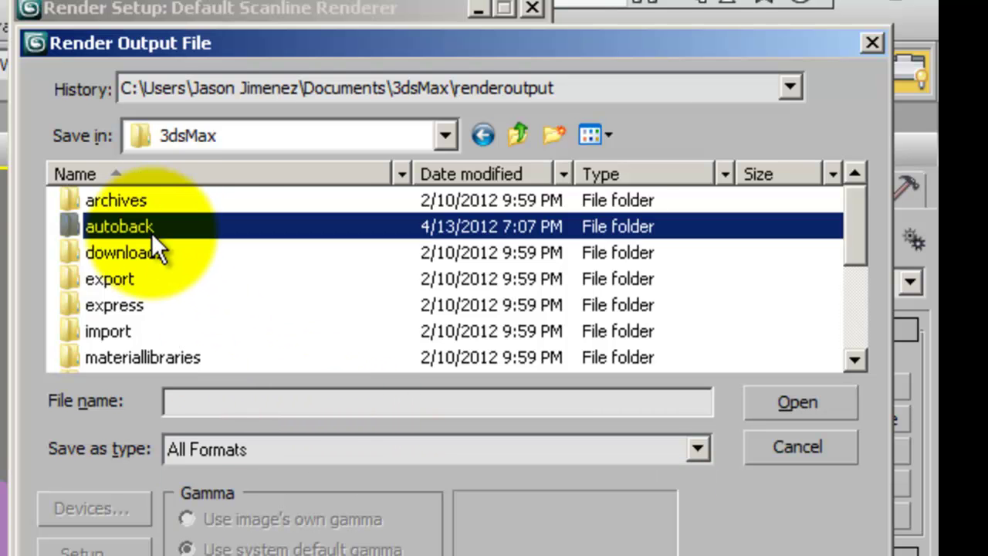
# Name the output file 'ghgfhgh' and set its type to AVI File (*.avi)
pyautogui.click(277, 398)
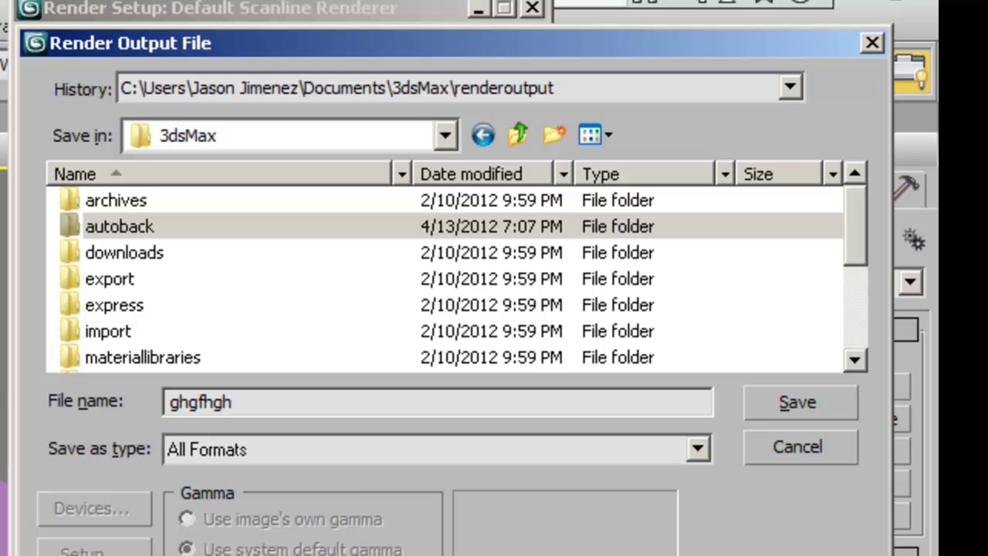
pyautogui.click(367, 451)
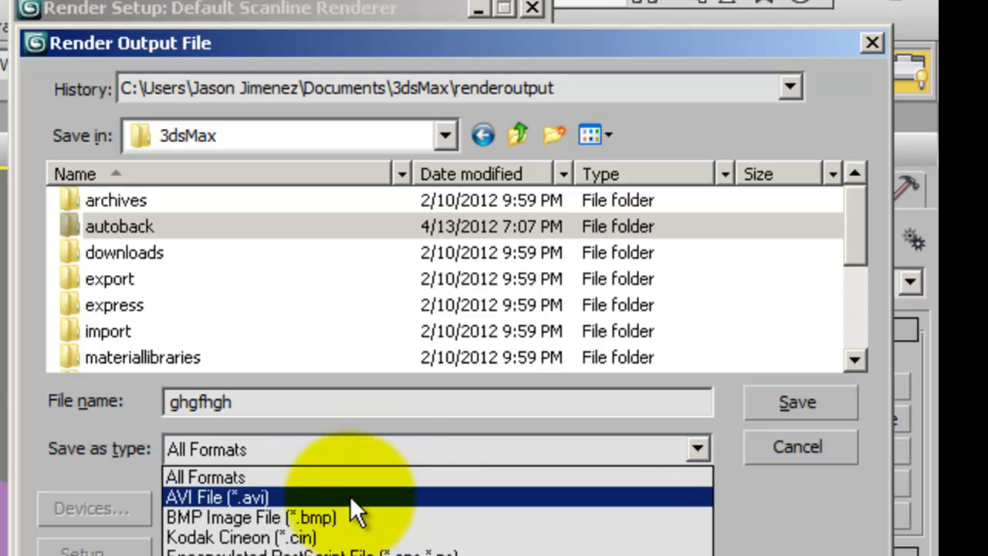
pyautogui.click(349, 496)
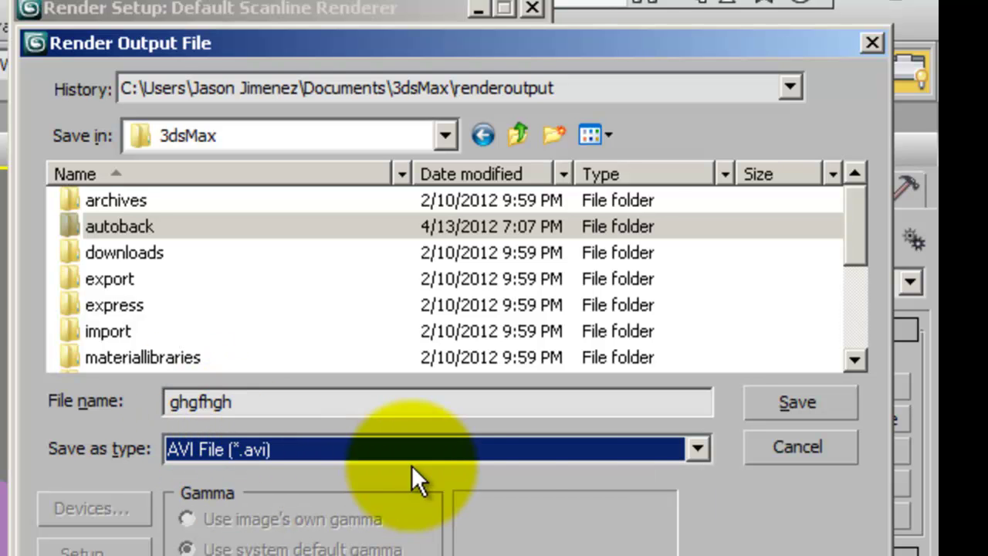
# Save the output as ghgfhgh.avi and accept the default AVI compression settings
pyautogui.click(796, 410)
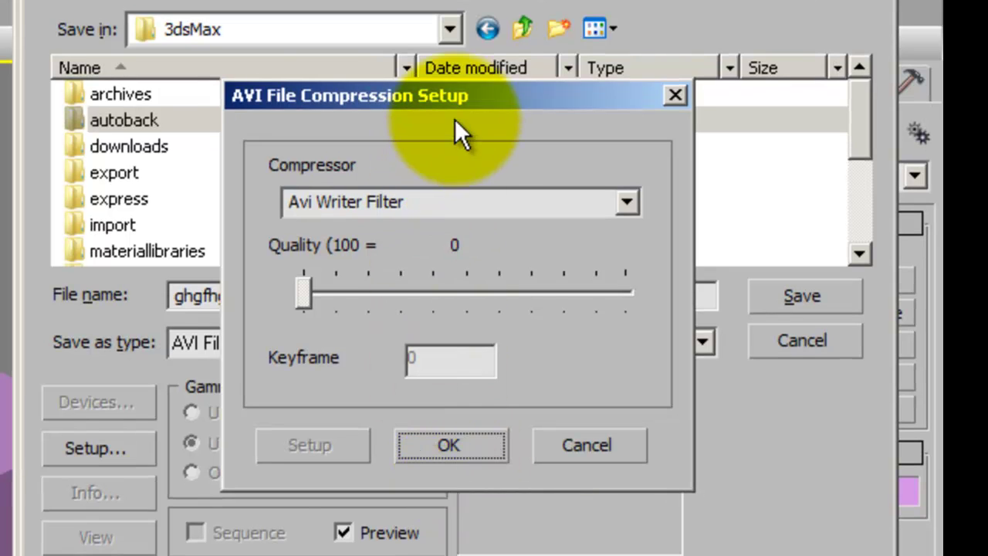
pyautogui.moveTo(382, 104); pyautogui.dragTo(80, 163)
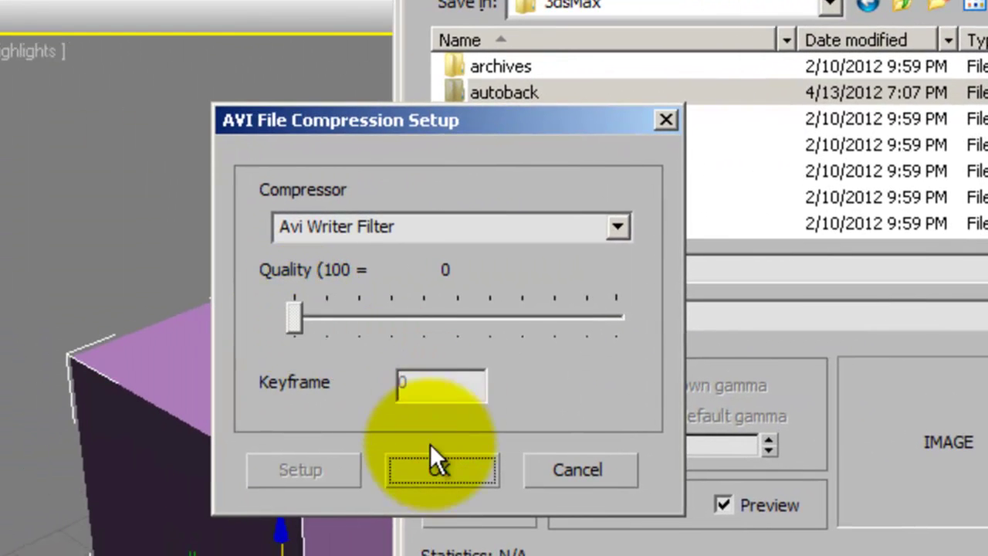
pyautogui.click(320, 478)
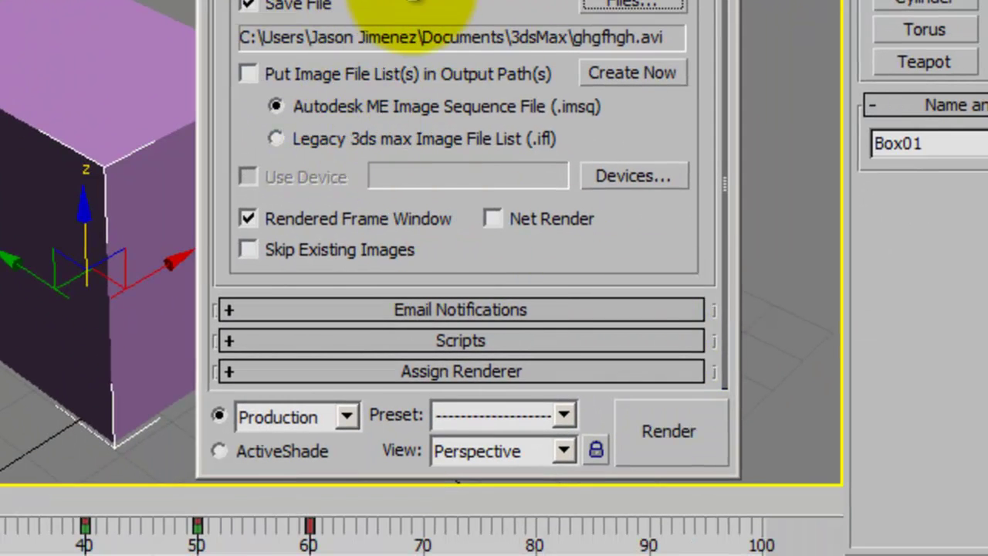
pyautogui.moveTo(309, 19); pyautogui.dragTo(416, 193)
pyautogui.scroll(10, 416, 193)
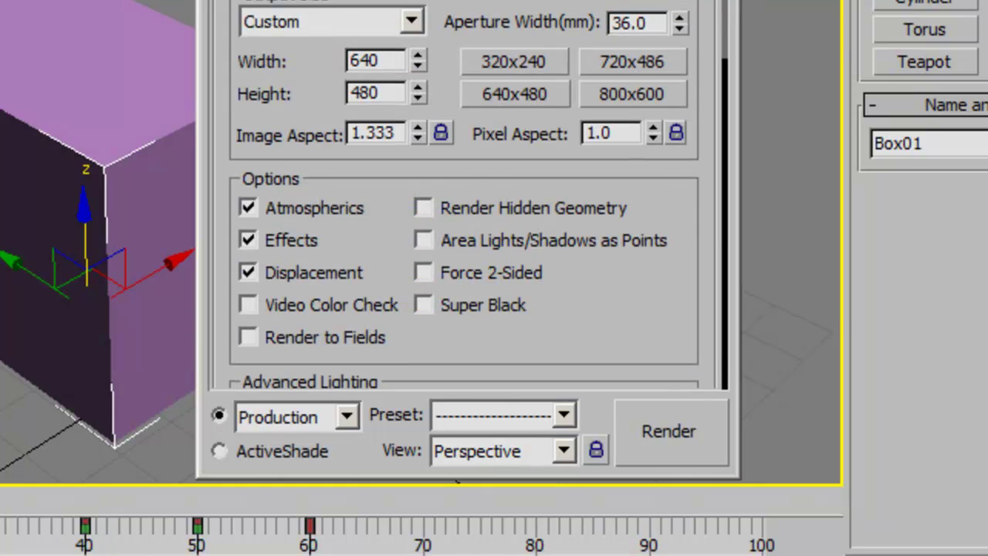
pyautogui.scroll(-10, 563, 249)
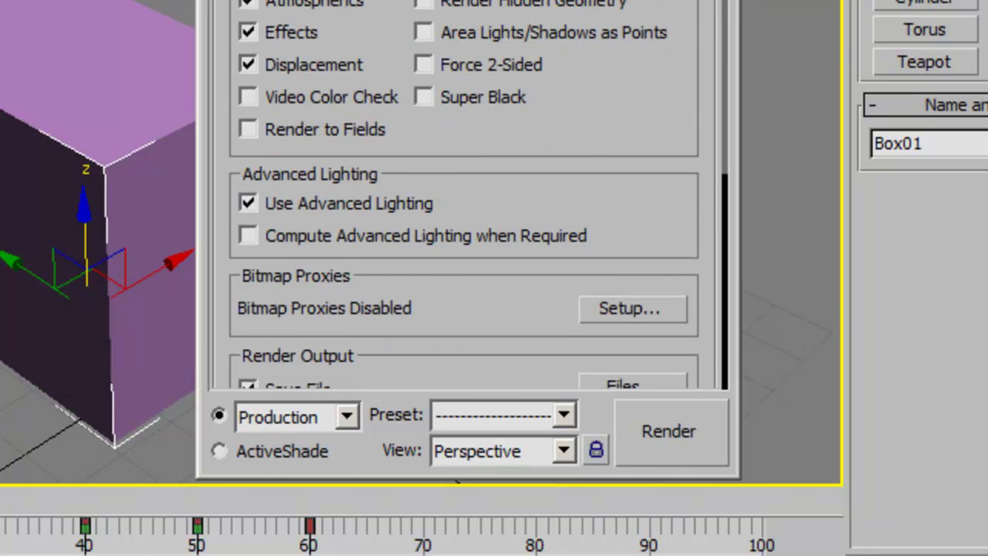
# Render the 0–100 frame animation to the AVI file, then close Render Setup
pyautogui.click(669, 433)
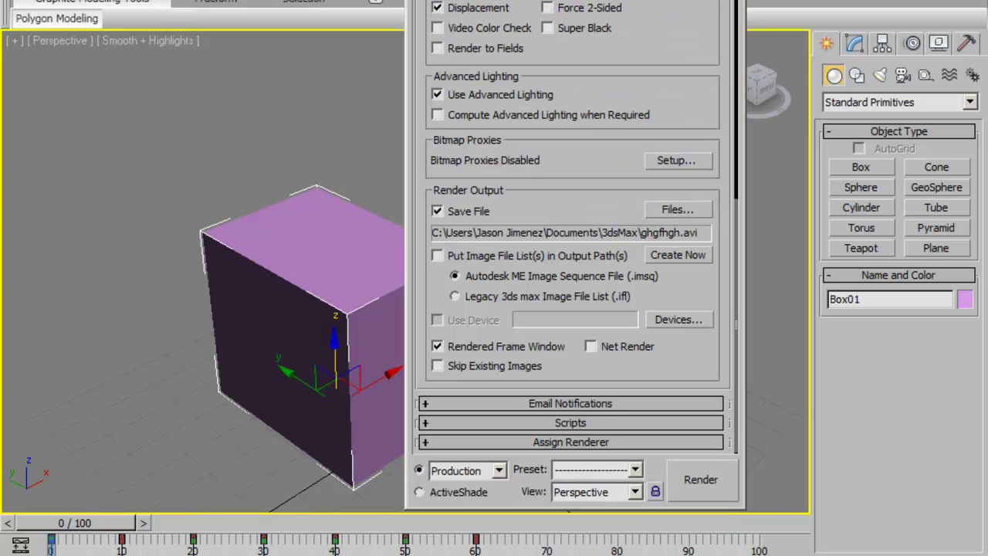
pyautogui.press('Escape')
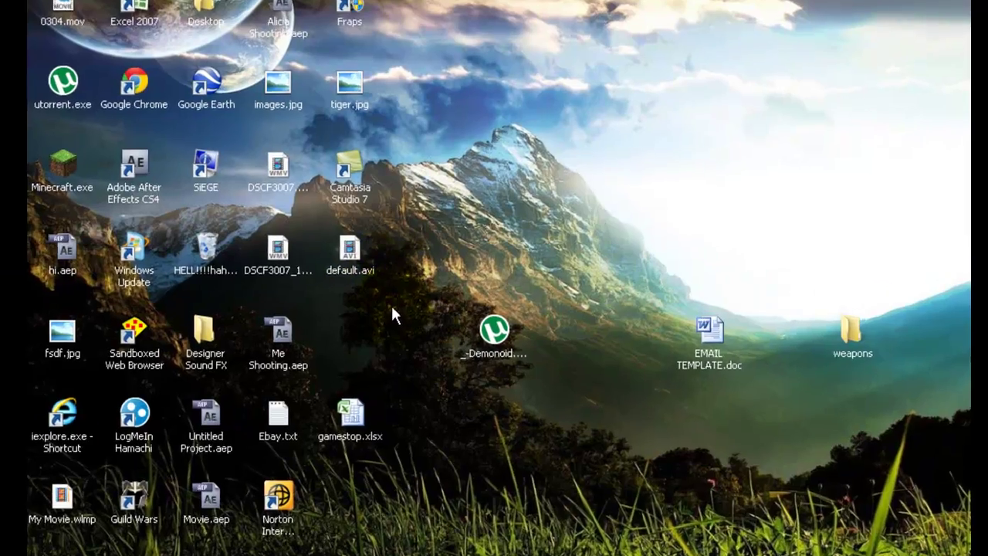
pyautogui.click(351, 246)
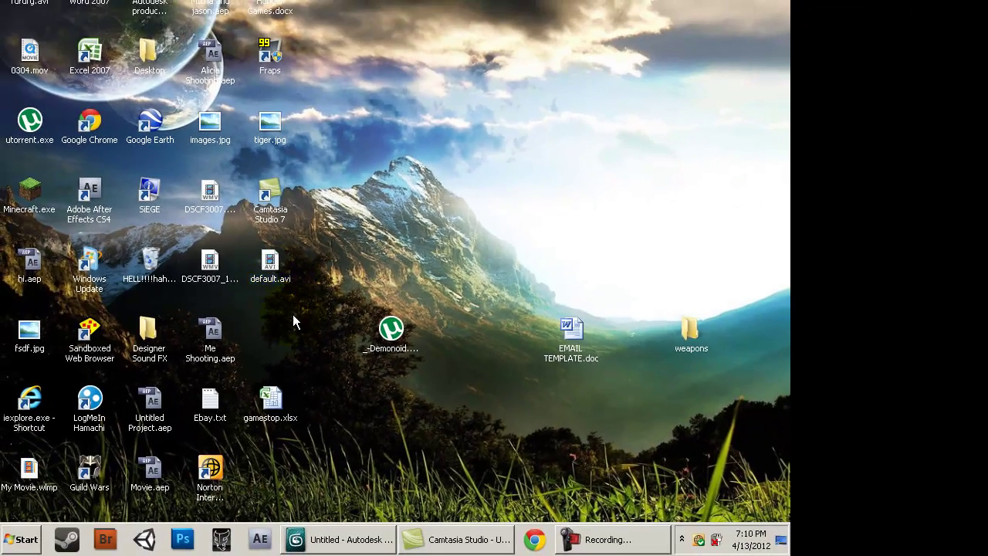
pyautogui.moveTo(326, 342); pyautogui.dragTo(277, 236)
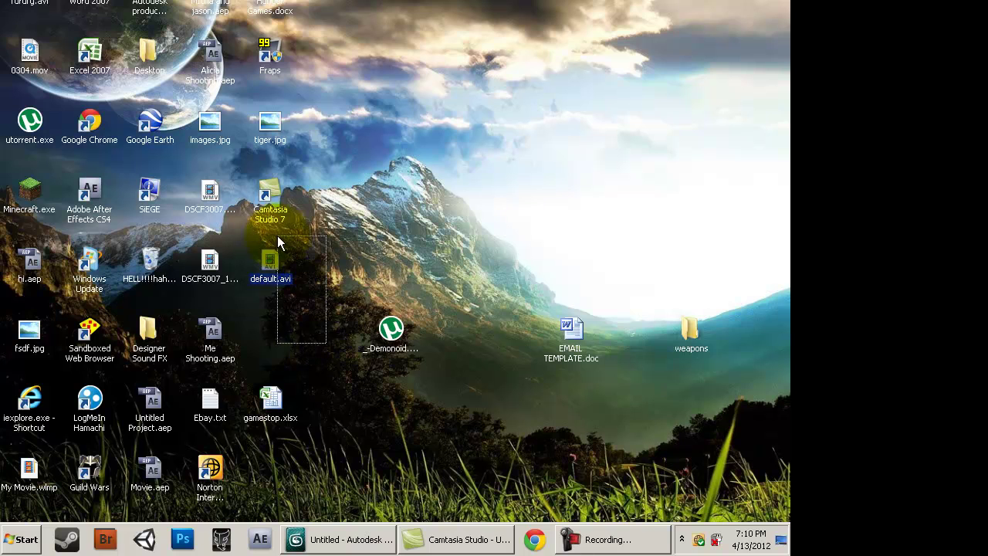
pyautogui.doubleClick(275, 275)
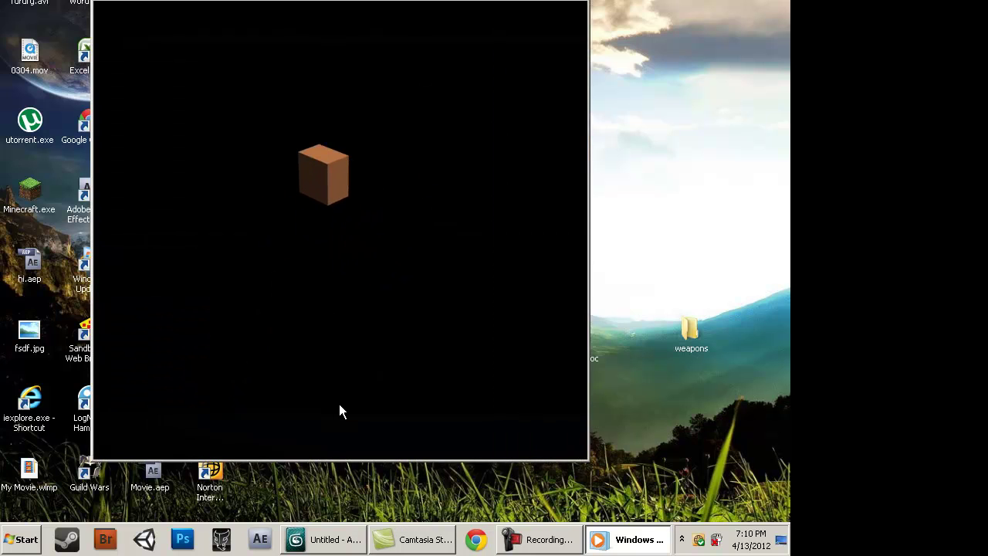
pyautogui.click(582, 4)
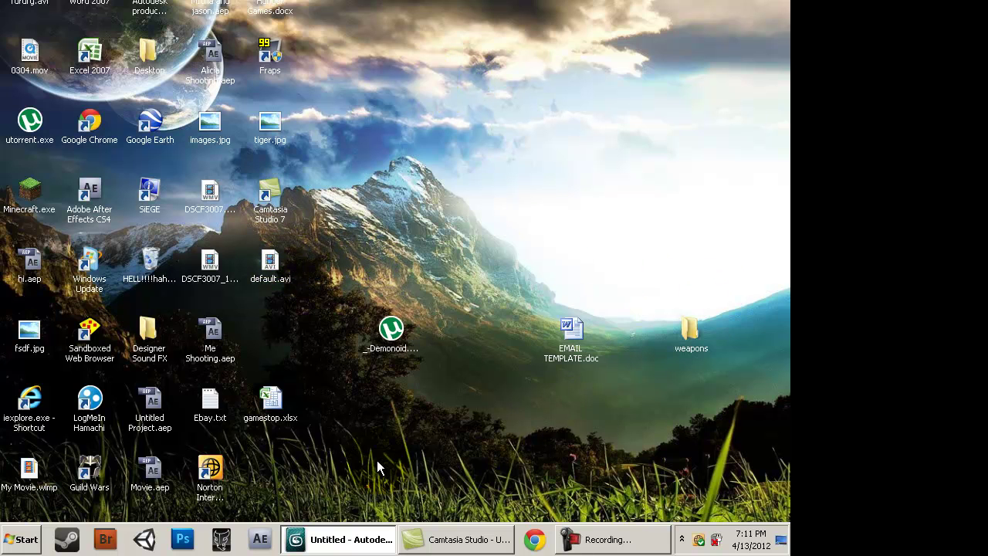
pyautogui.click(19, 539)
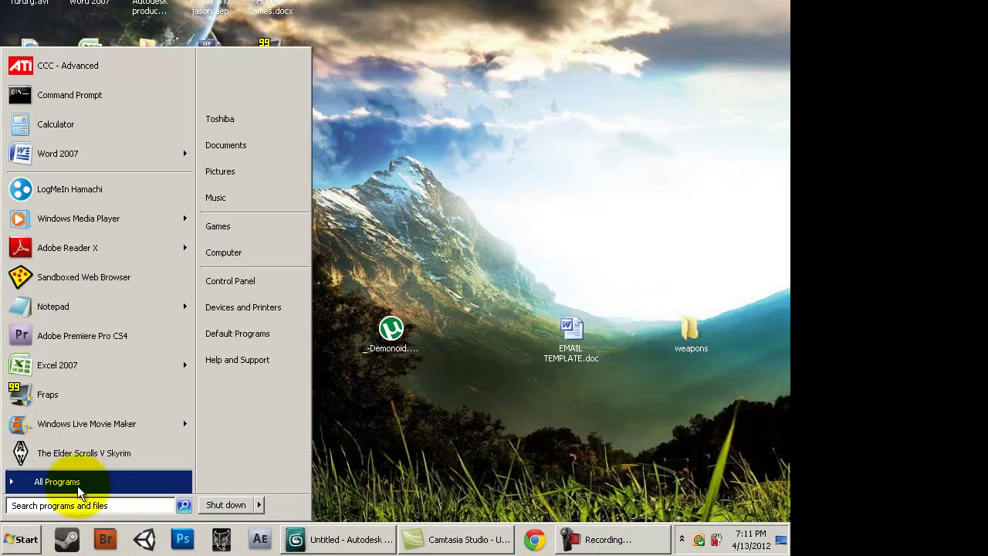
pyautogui.click(35, 481)
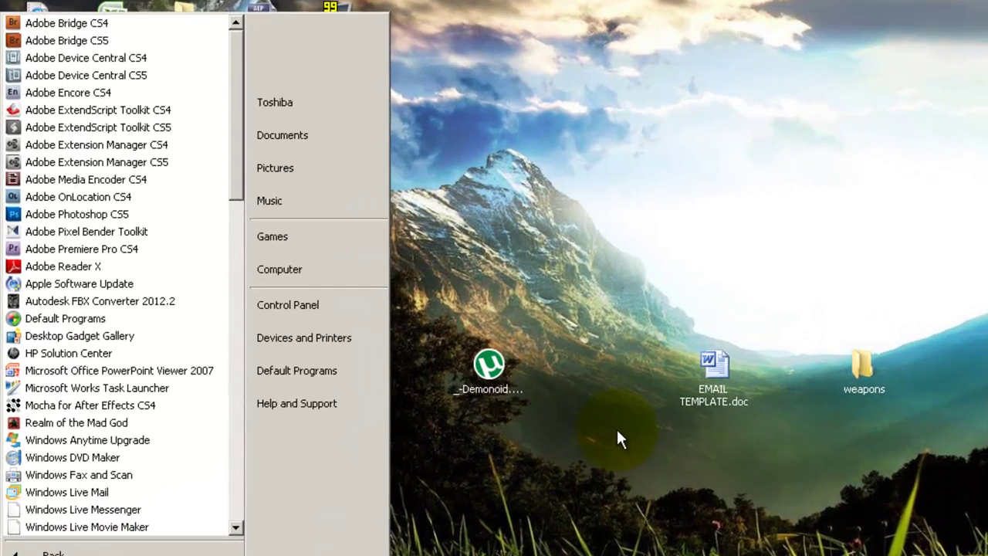
pyautogui.moveTo(492, 379); pyautogui.dragTo(454, 54)
pyautogui.moveTo(568, 27); pyautogui.dragTo(610, 7)
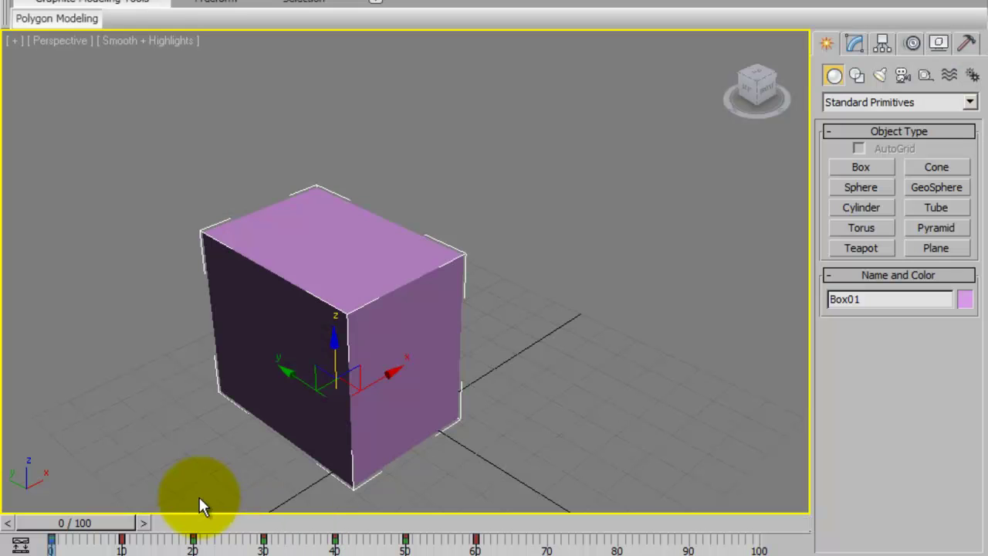
pyautogui.moveTo(115, 525); pyautogui.dragTo(87, 523)
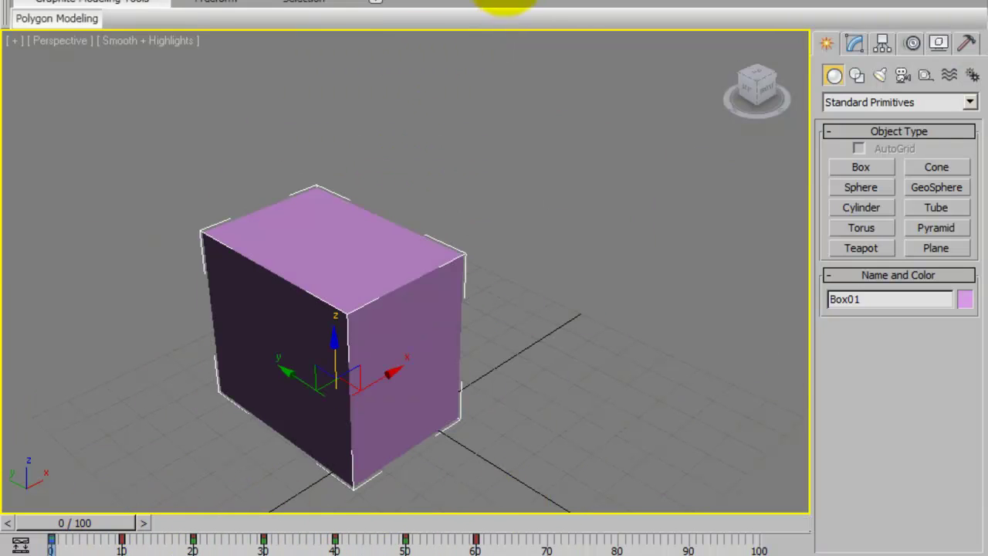